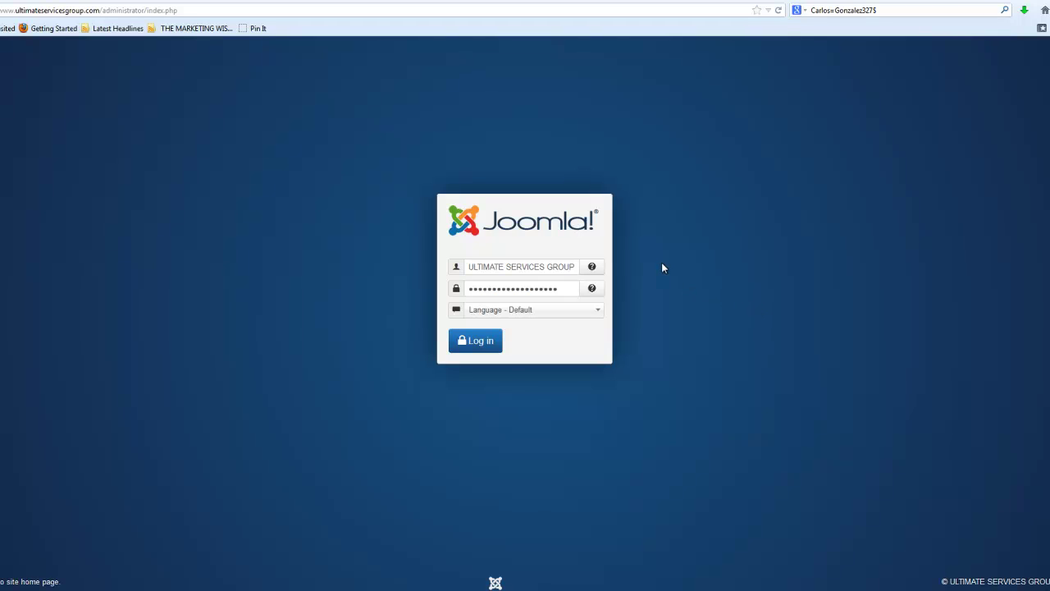
- Log in to the Joomla administrator back end with the entered credentials
click(488, 343)
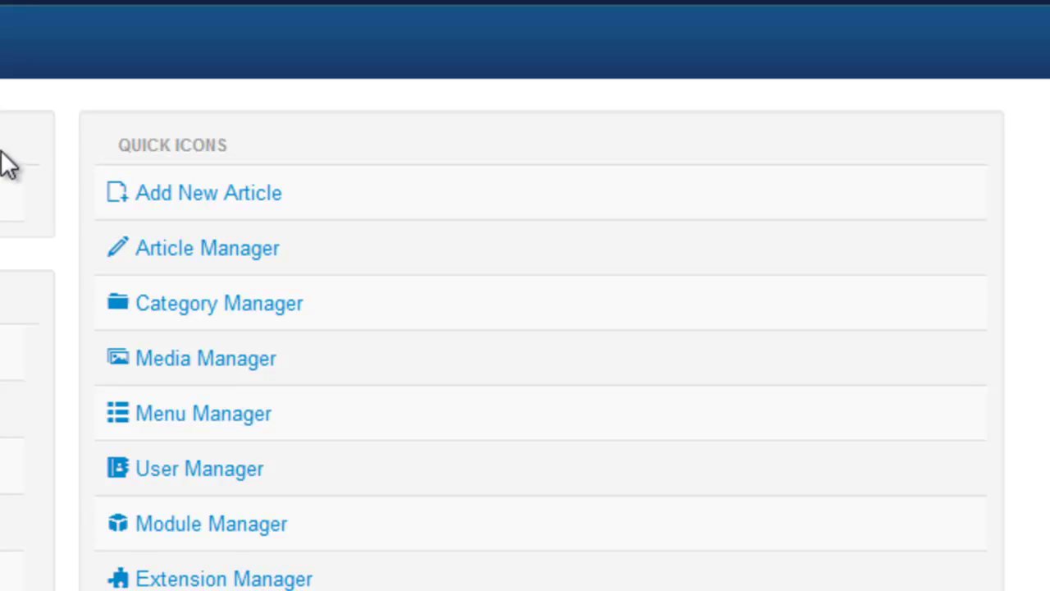
- Open the Article Manager from the Control Panel's Quick Icons to list all nine articles
click(176, 251)
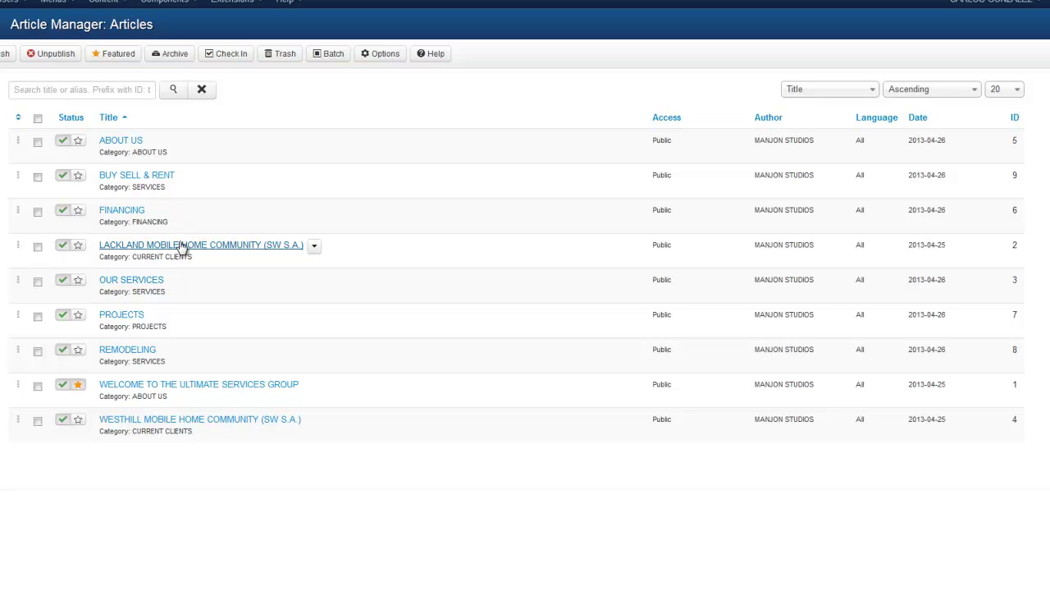
- Open the LACKLAND MOBILE HOME COMMUNITY article and view its HTML source, then return to the visual editor
click(211, 244)
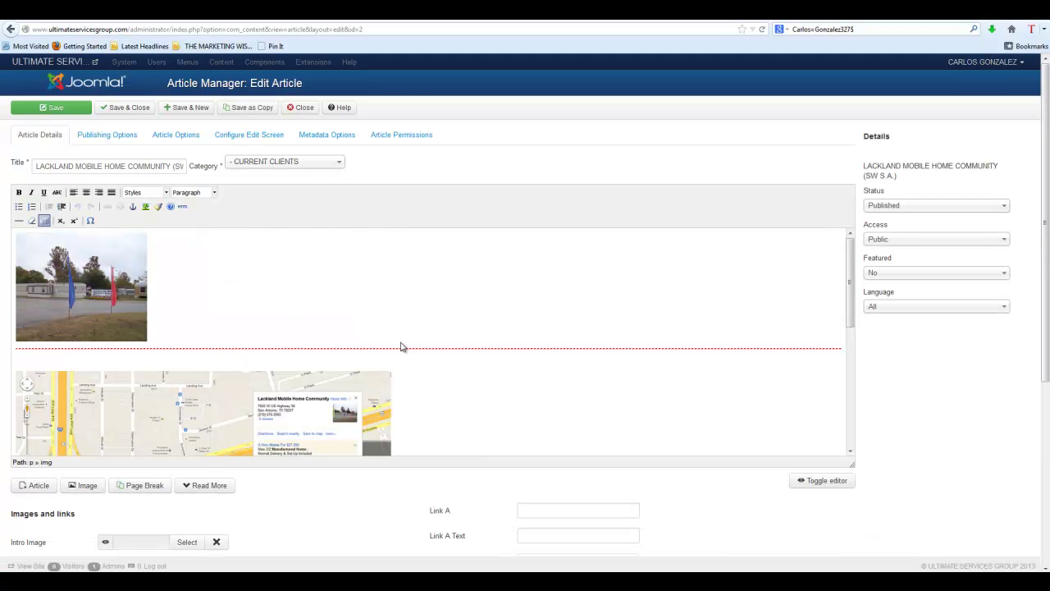
scroll(444, 336, down, 4)
scroll(444, 336, down, 2)
scroll(451, 330, up, 5)
click(824, 486)
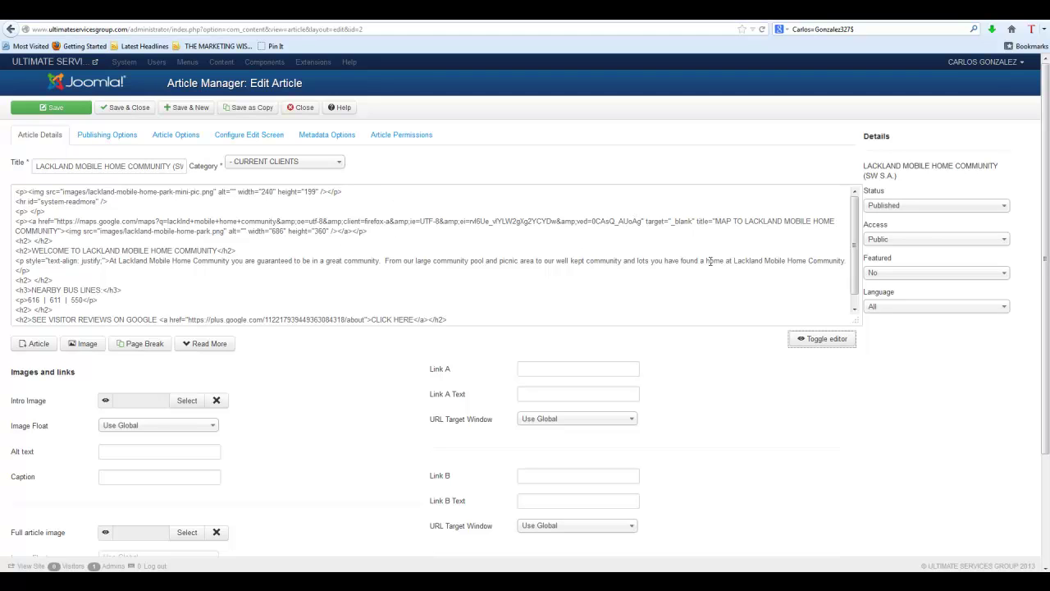
click(824, 343)
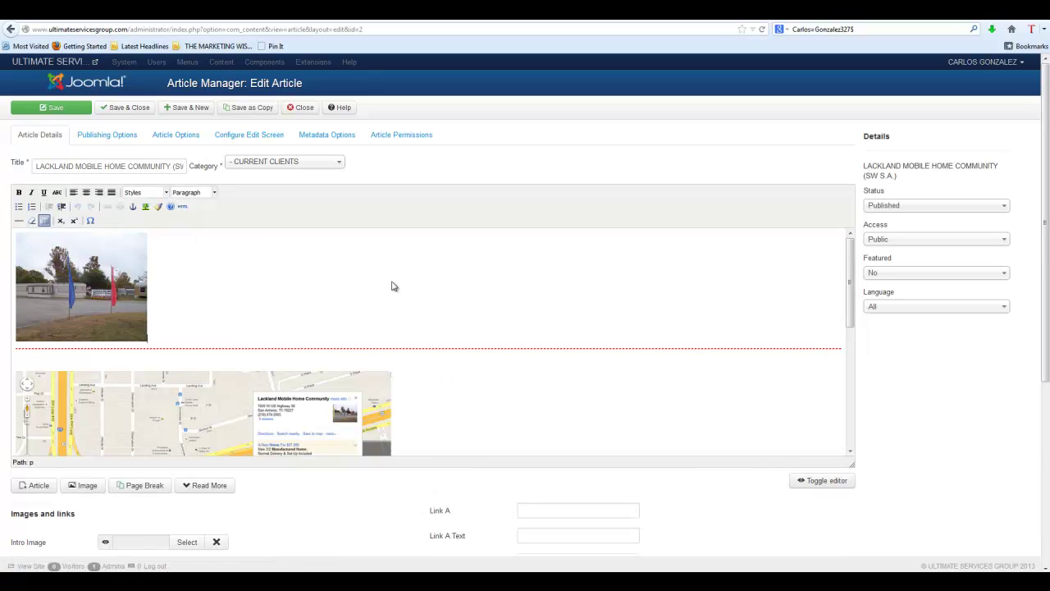
scroll(392, 286, down, 5)
scroll(392, 286, up, 5)
- Look through the editor's paragraph format list
scroll(450, 304, down, 5)
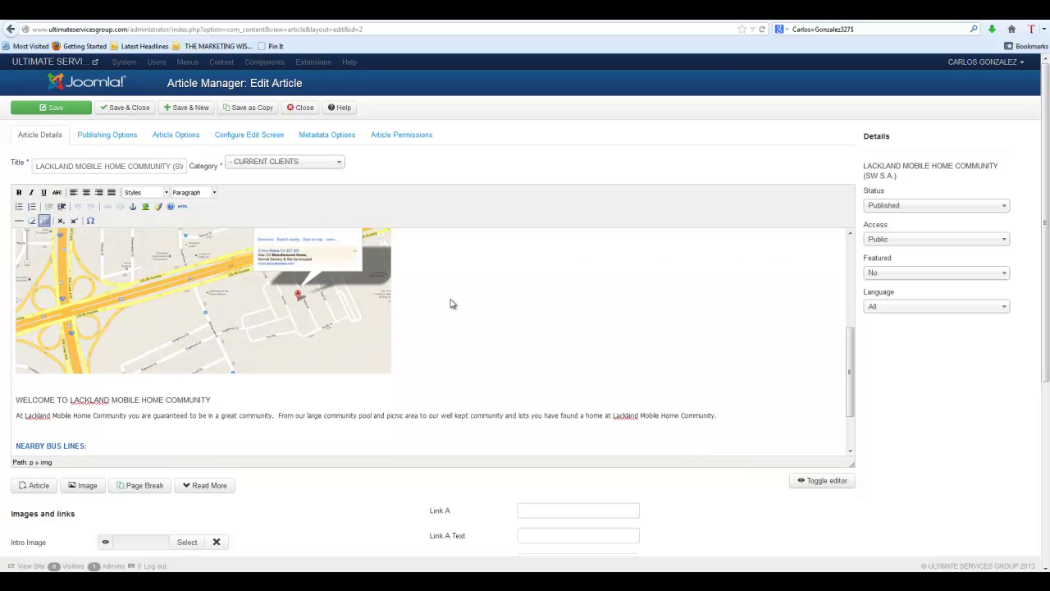
scroll(450, 303, up, 5)
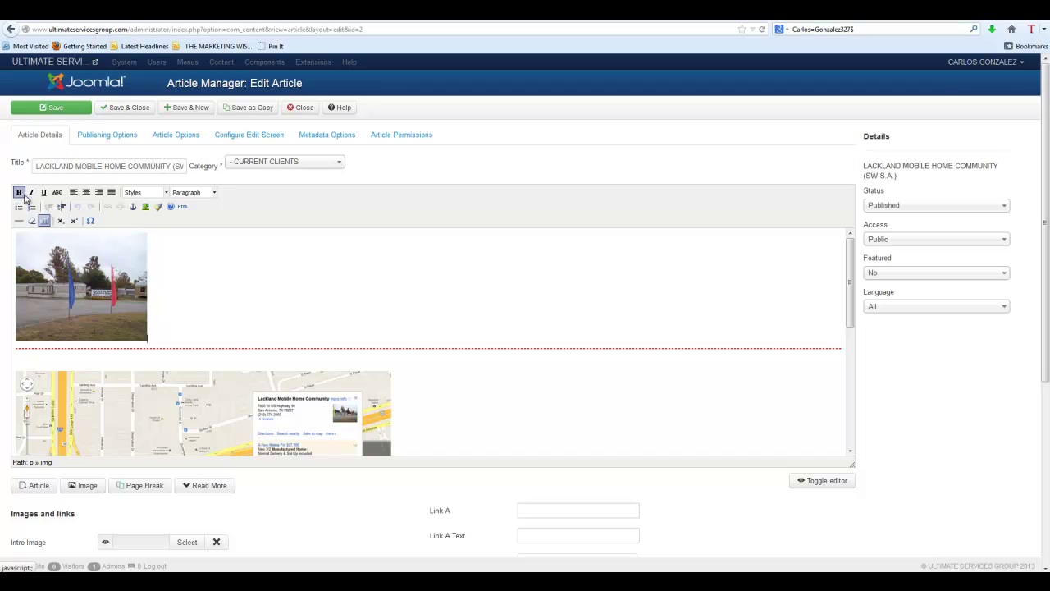
click(187, 194)
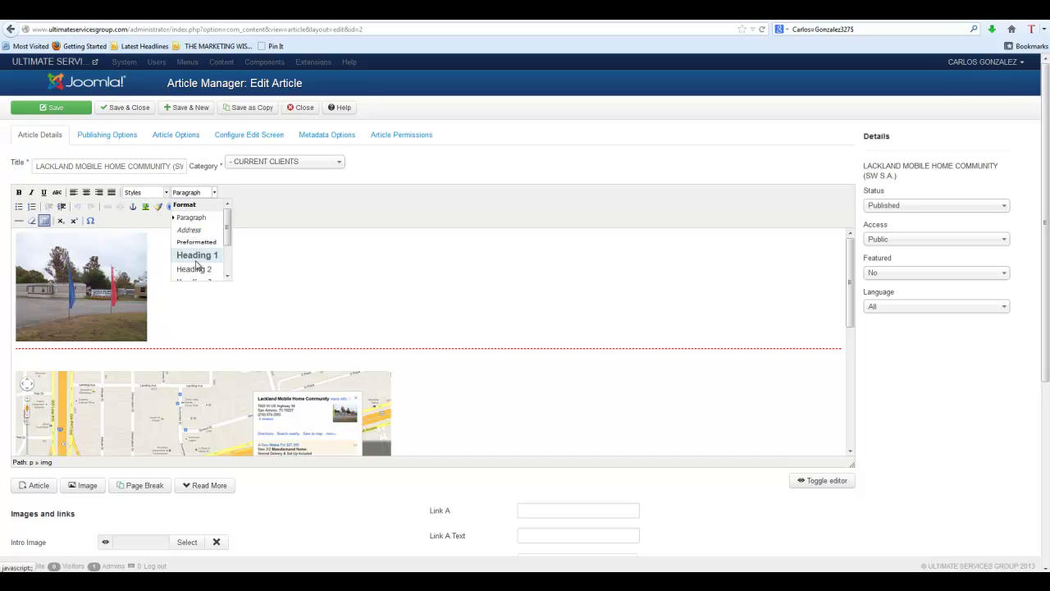
scroll(201, 246, down, 1)
click(344, 289)
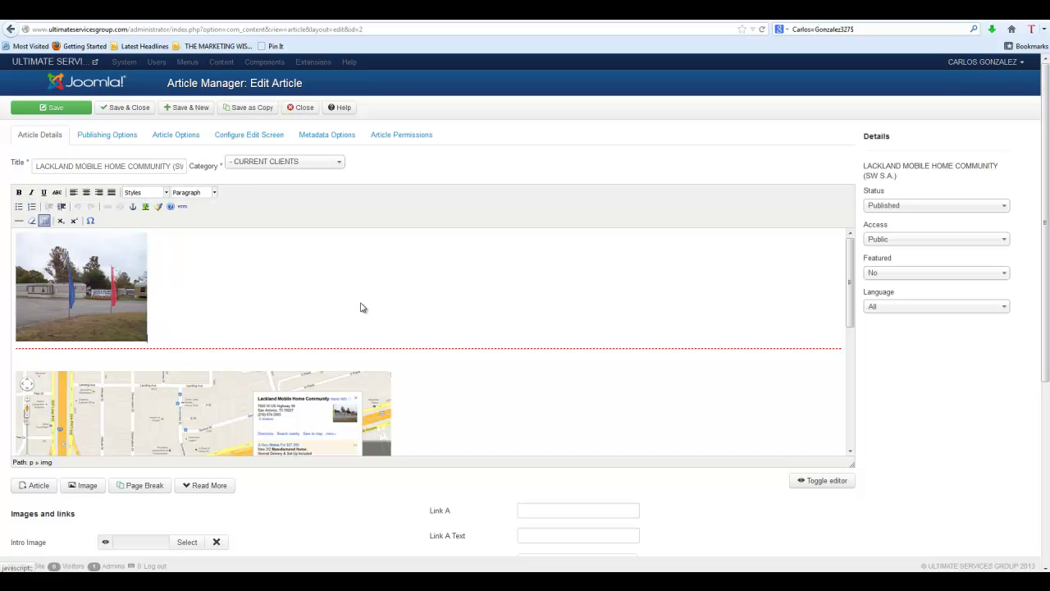
scroll(361, 307, down, 5)
- Format the NEARBY BUS LINES: heading as Heading 2, then select the top photo
click(47, 422)
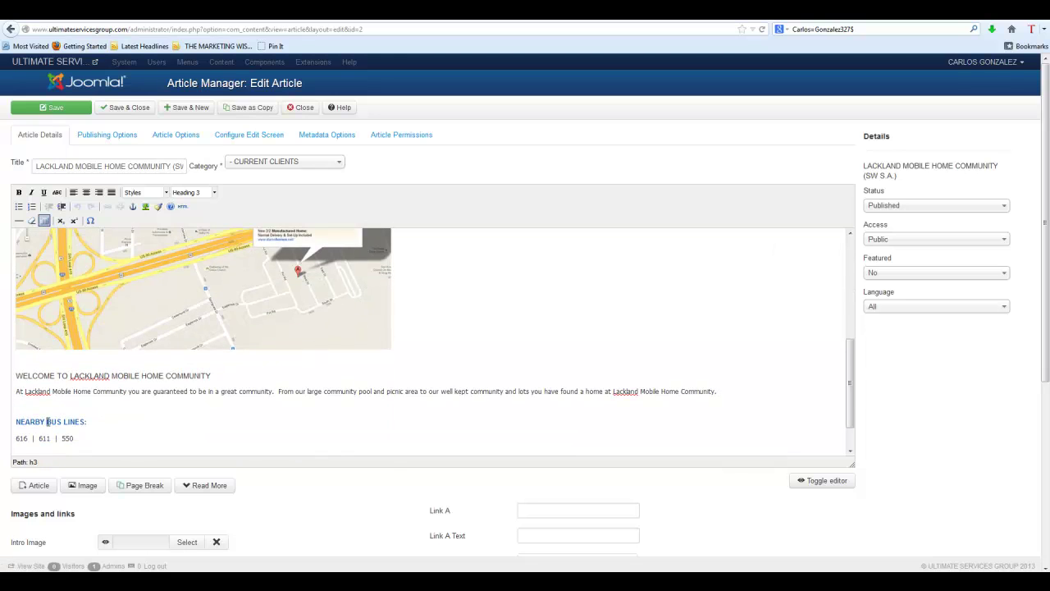
triple_click(47, 421)
key(ctrl+2)
click(198, 194)
scroll(202, 213, up, 2)
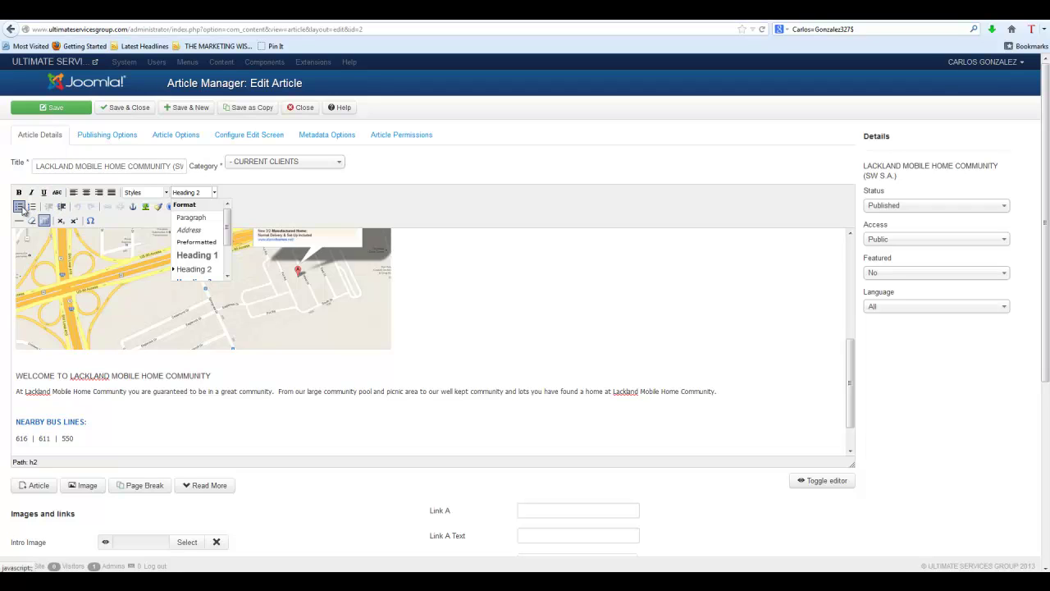
click(503, 356)
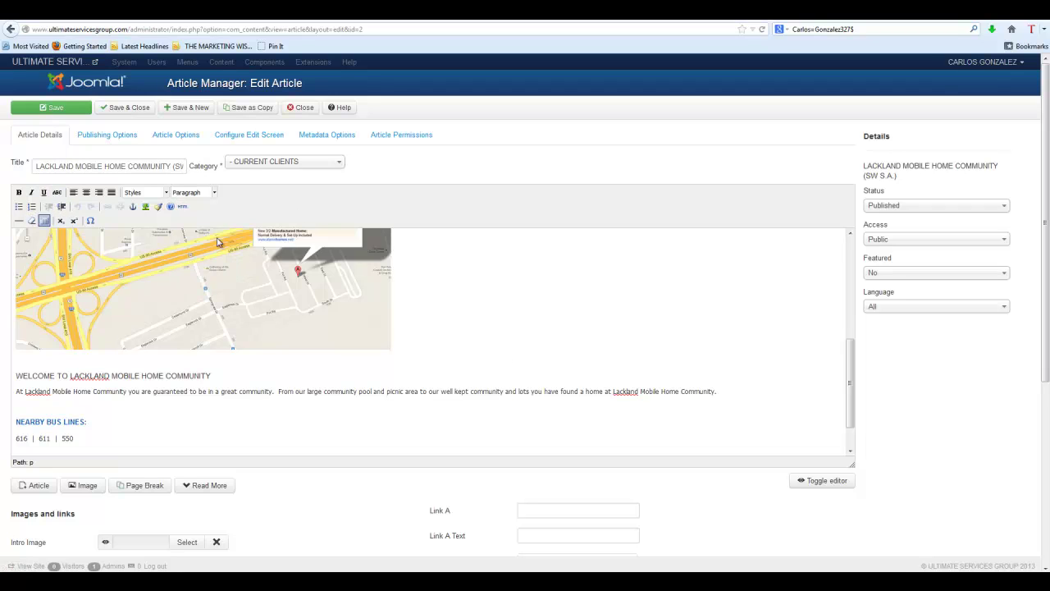
scroll(283, 362, up, 5)
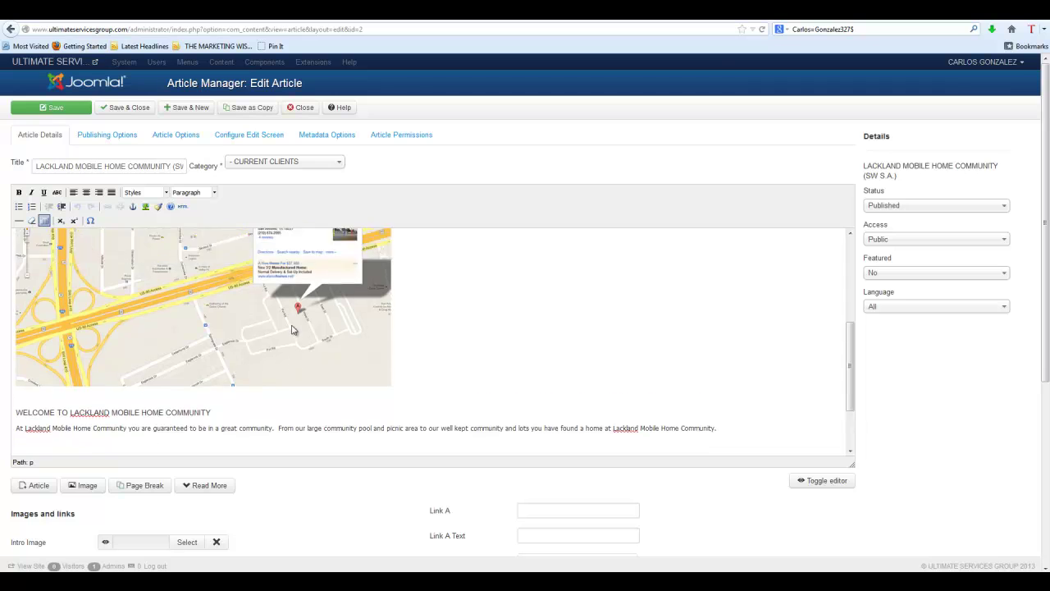
click(131, 300)
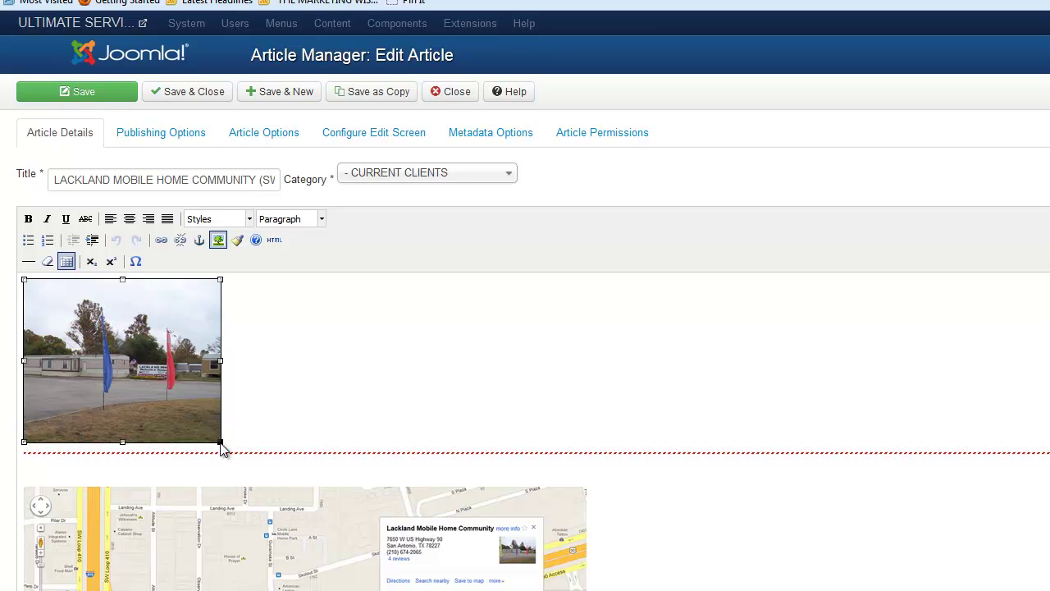
- Drag the photo's corner handle to enlarge it to about 300 x 249 pixels
drag(220, 444, 249, 479)
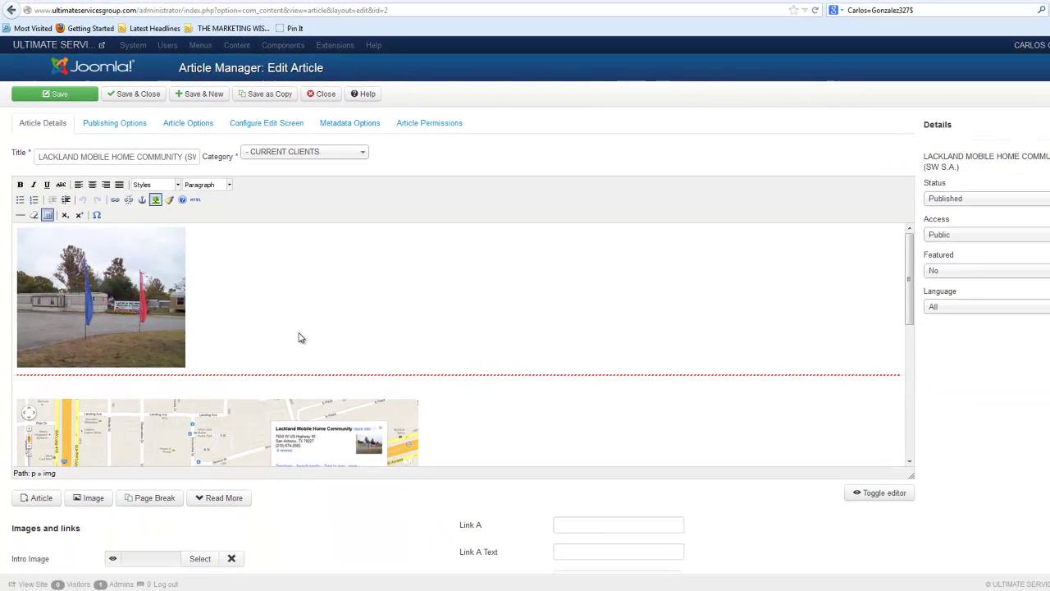
- Add both Lackland and LACKLAND to the spelling dictionary
scroll(417, 427, down, 3)
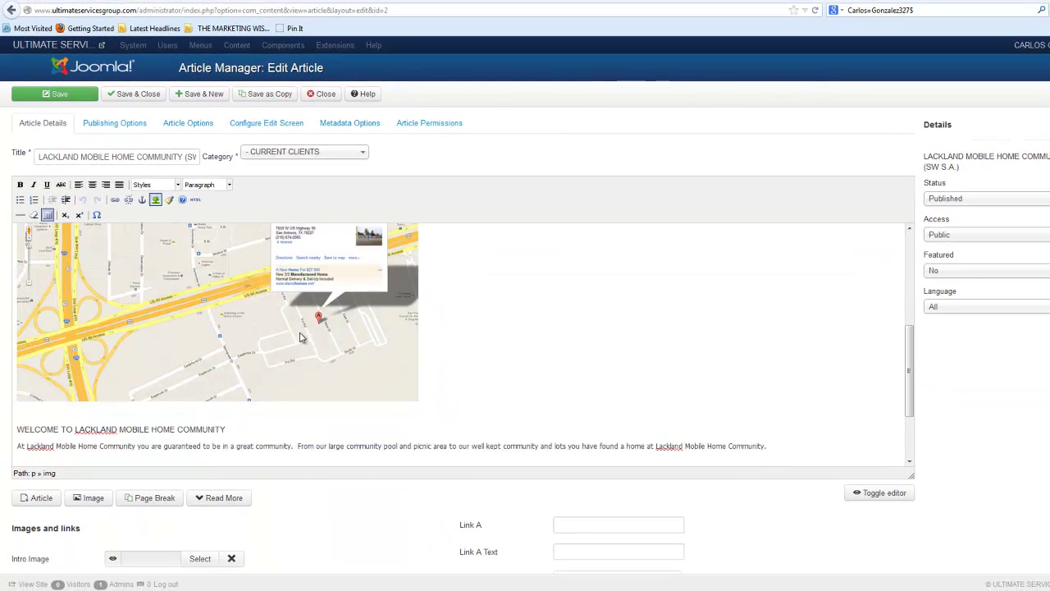
scroll(299, 337, down, 2)
click(45, 355)
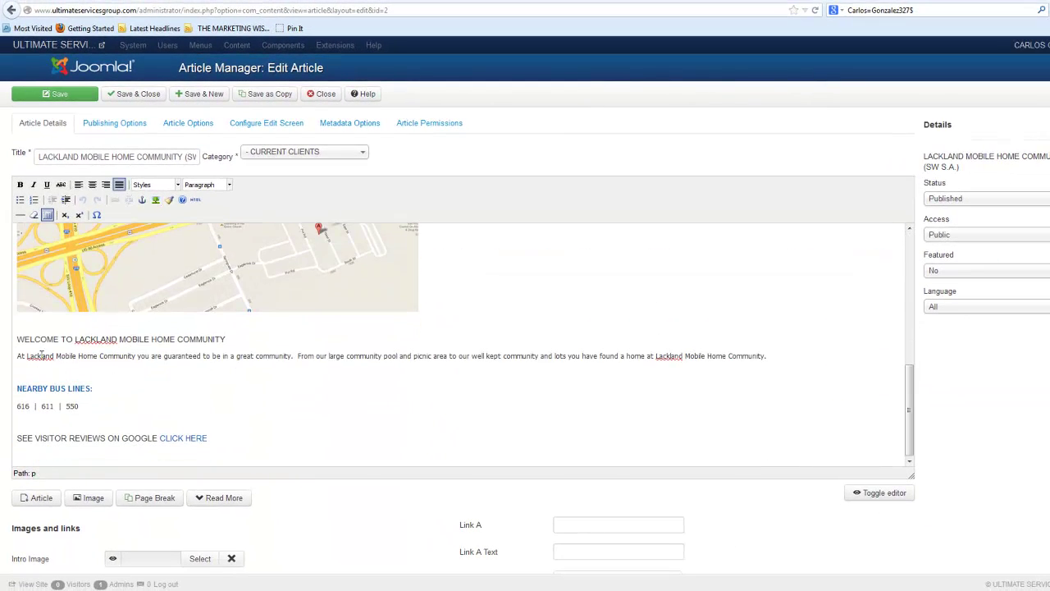
right_click(41, 353)
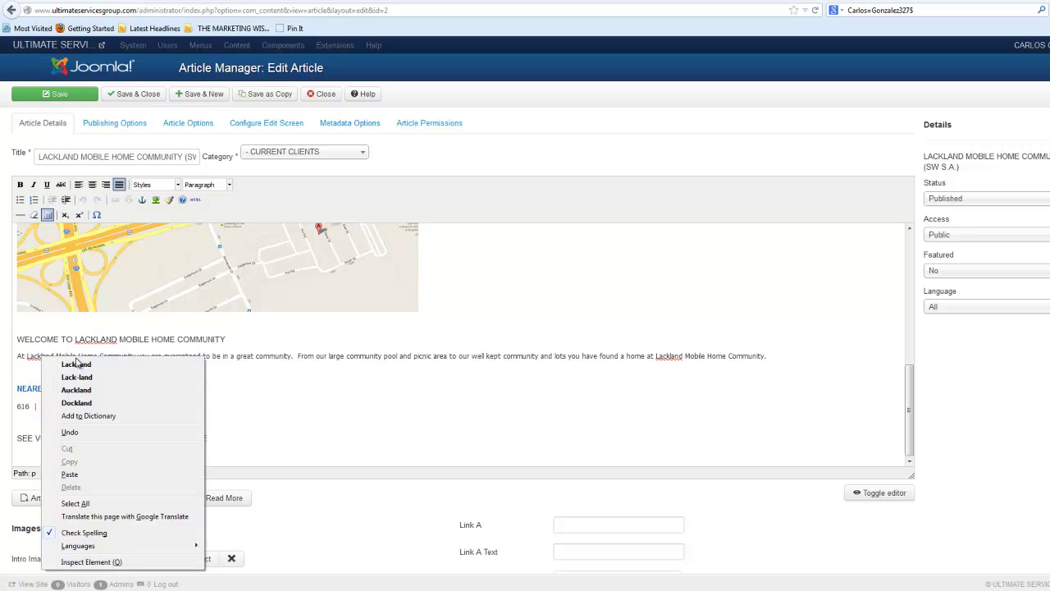
click(92, 418)
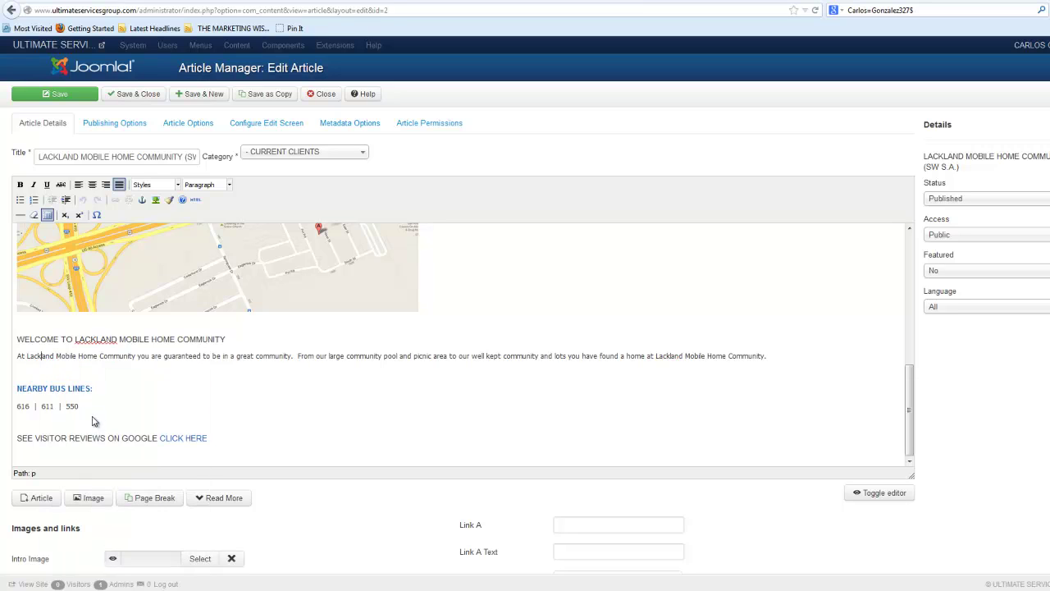
click(97, 339)
right_click(98, 338)
click(156, 407)
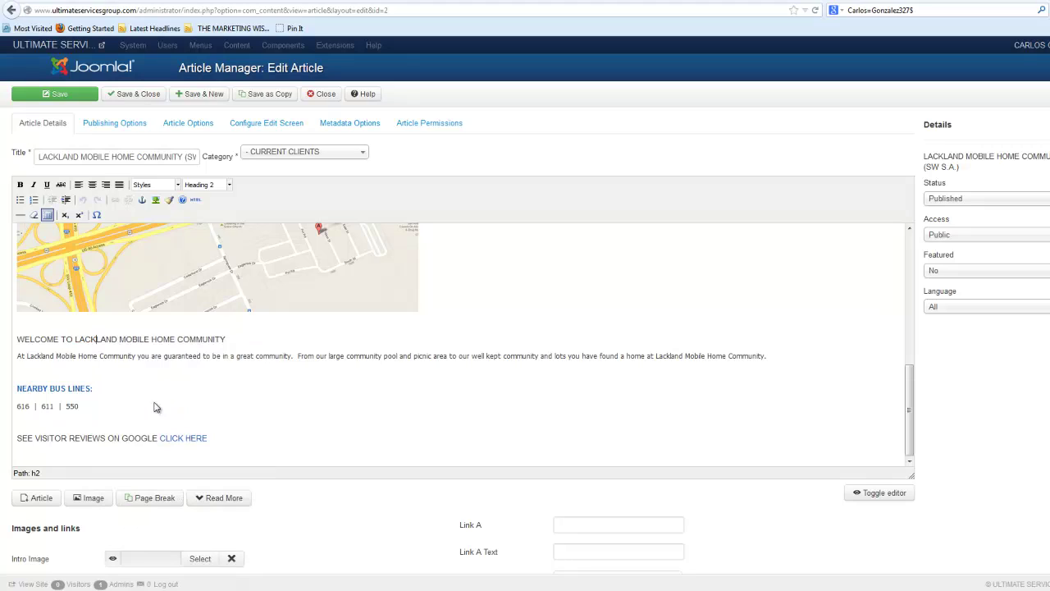
click(114, 356)
- Save the edited Lackland article
scroll(250, 384, down, 3)
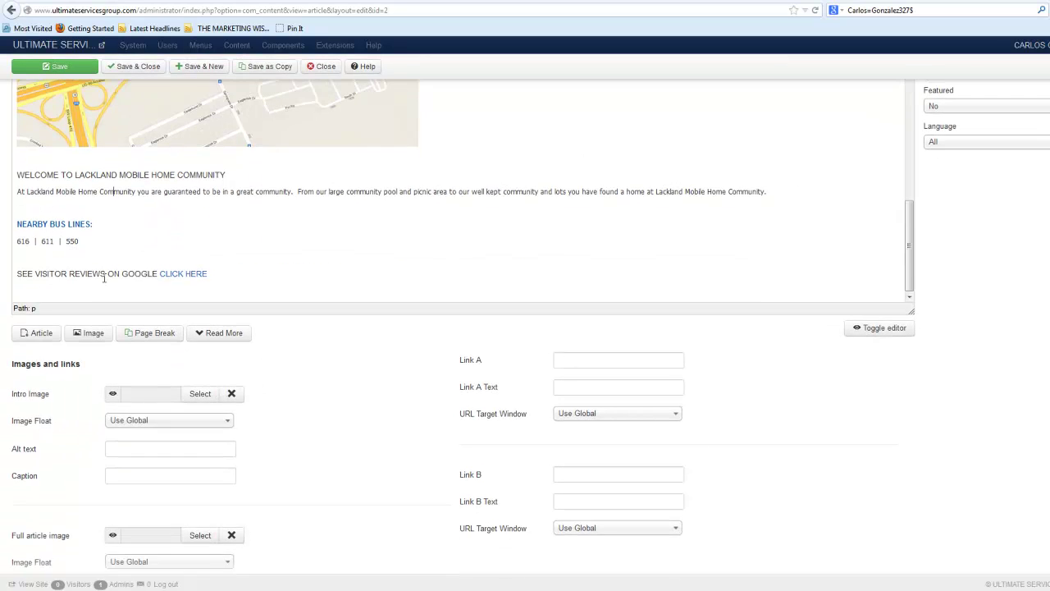
scroll(297, 299, up, 8)
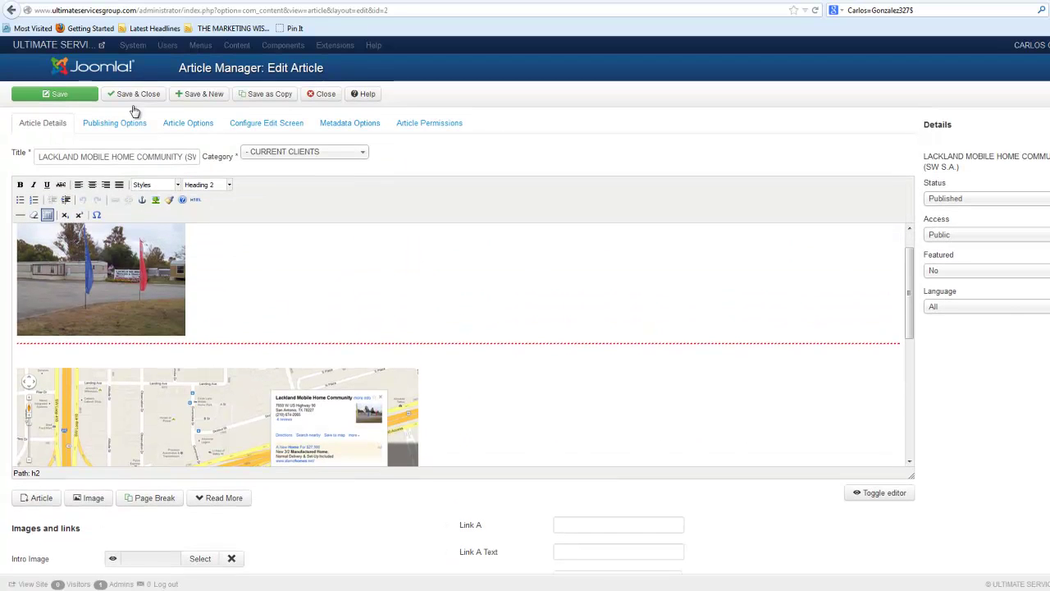
click(52, 96)
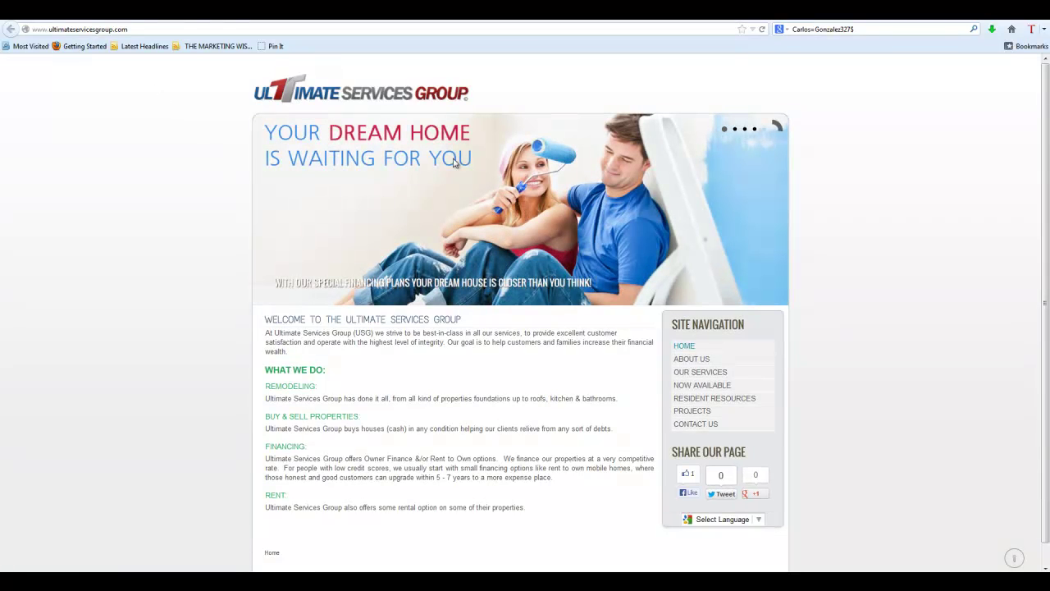
- Compare the Lackland and Westhill photos on the live Resident Resources page, then return to the editor
click(708, 400)
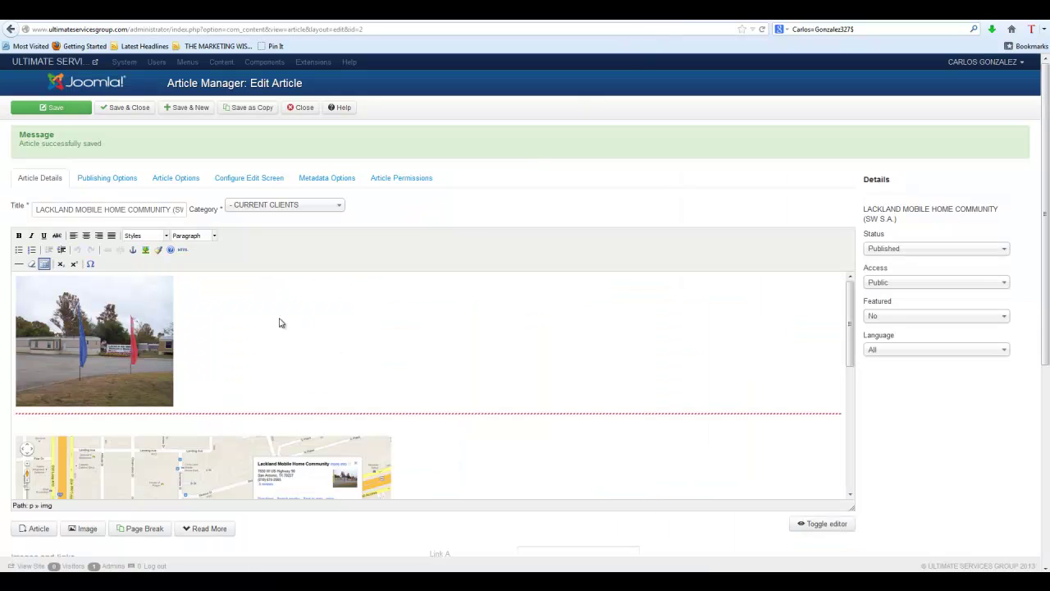
click(154, 349)
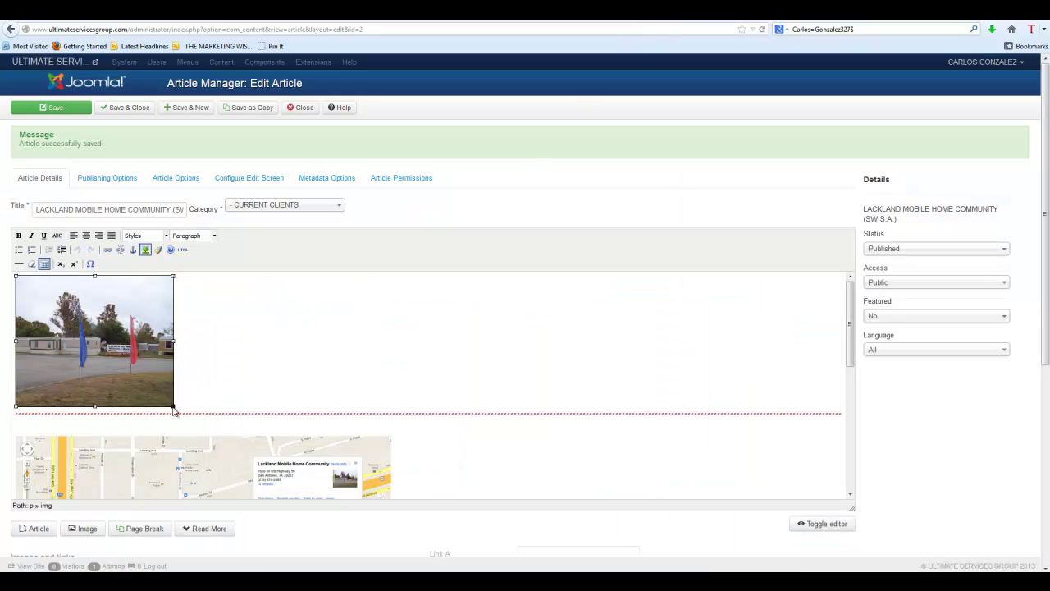
- Enlarge the Lackland photo slightly, save, and reload Resident Resources to compare
drag(174, 410, 195, 424)
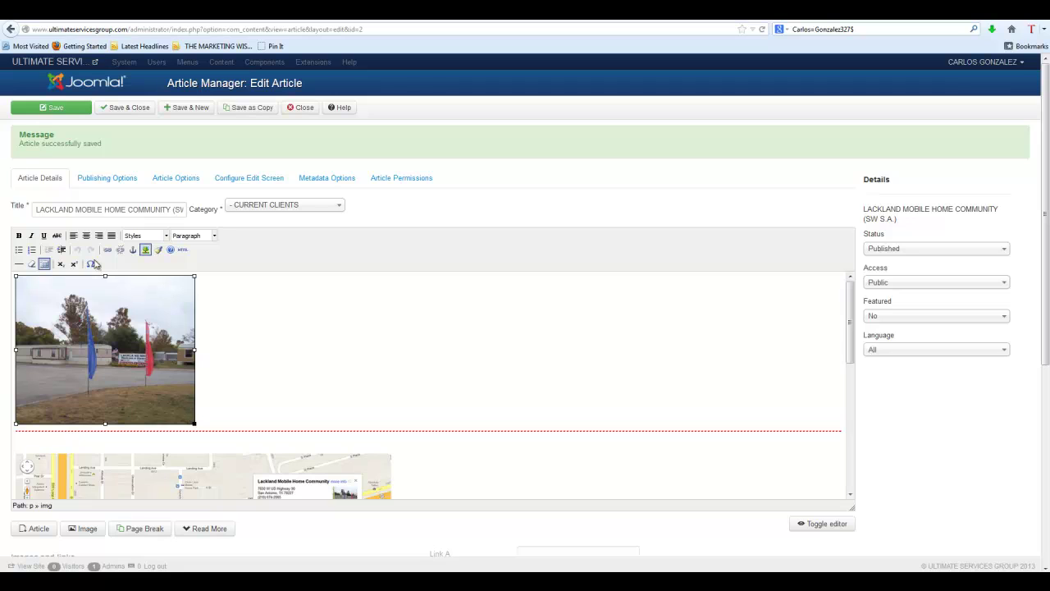
click(52, 108)
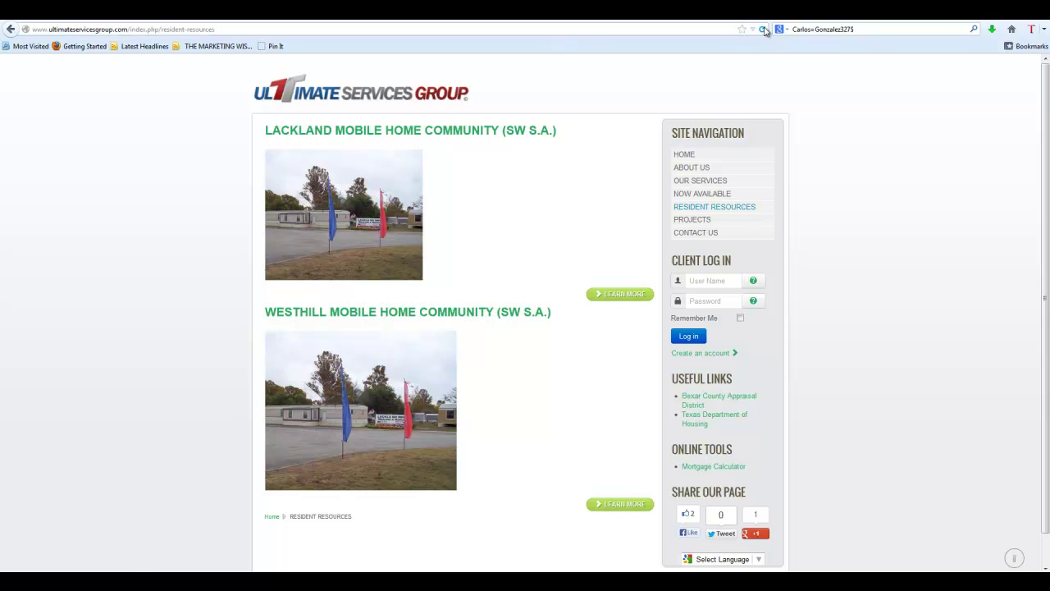
click(763, 29)
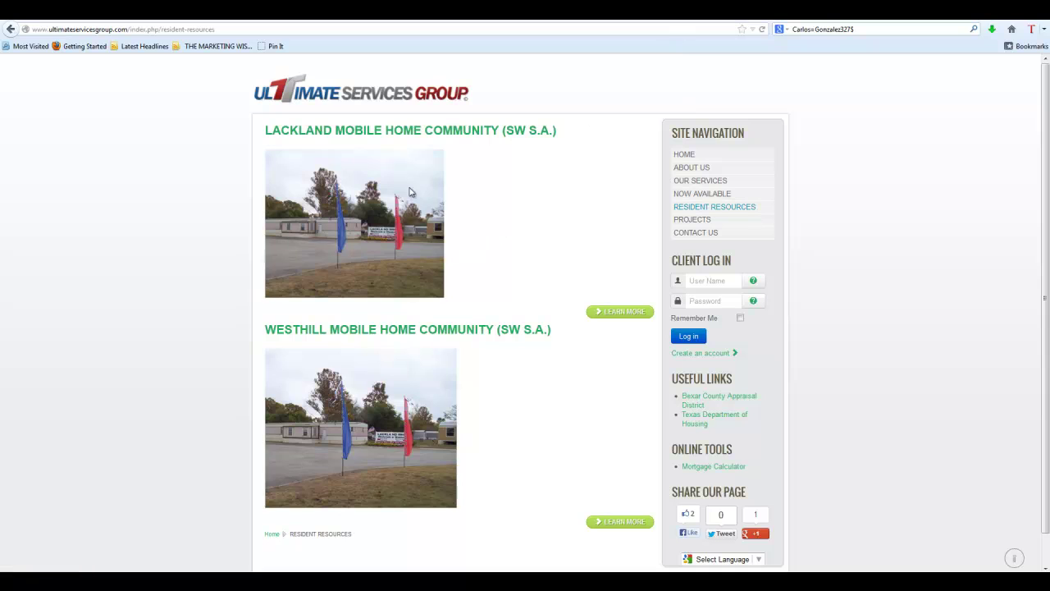
key(alt+Tab)
- Resize the photo toward 348 x 288, save, and recheck the live page
click(176, 418)
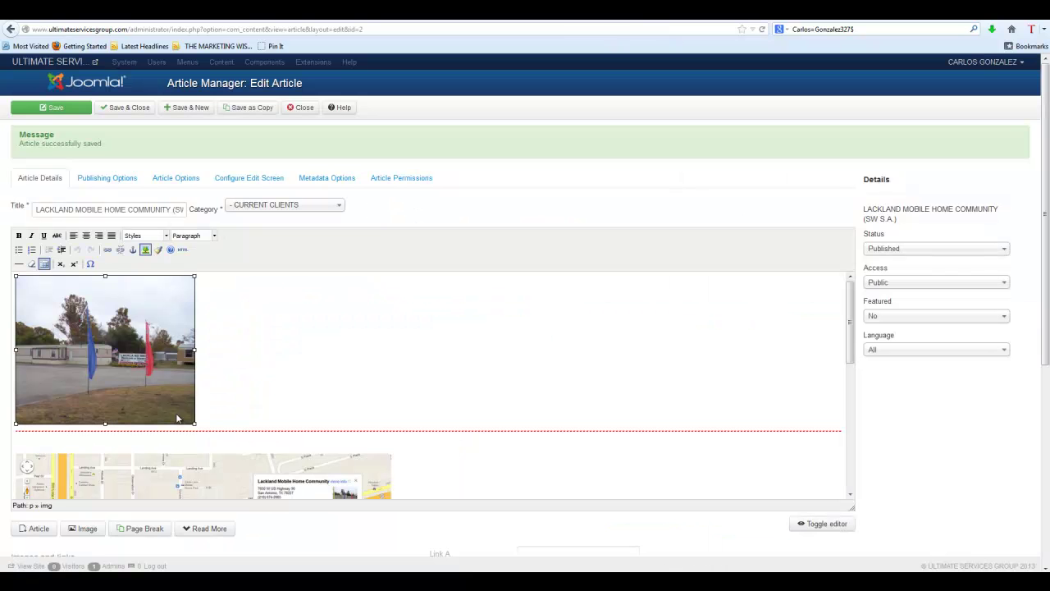
drag(196, 425, 208, 439)
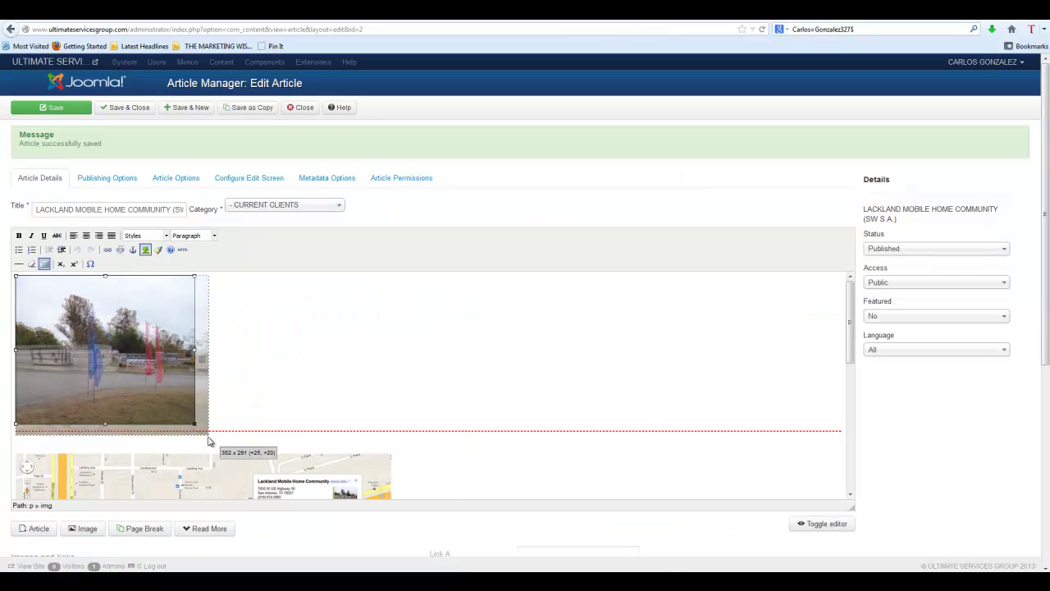
drag(207, 442, 209, 435)
click(45, 113)
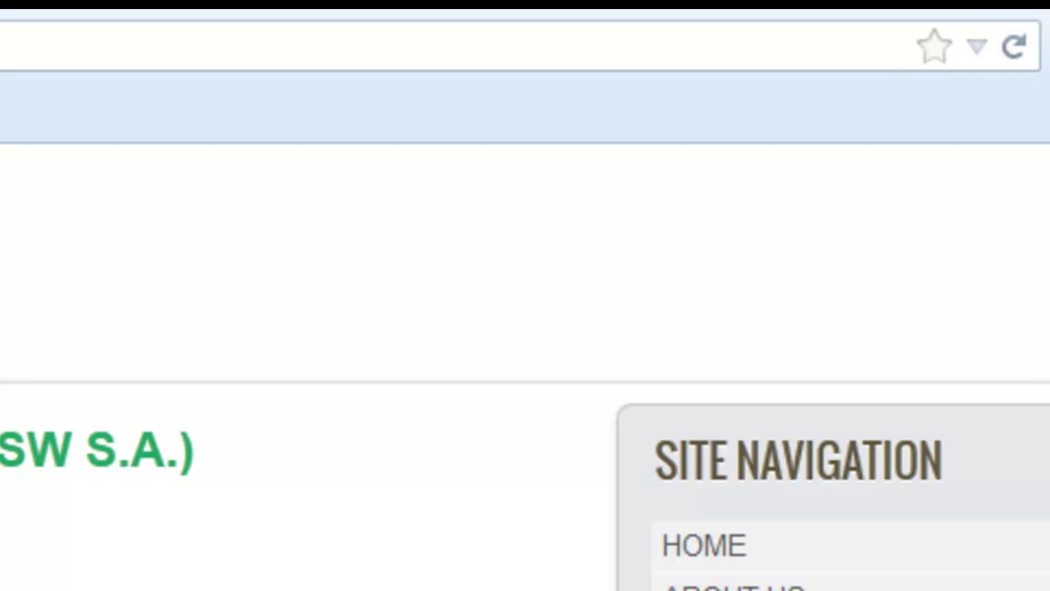
click(1016, 45)
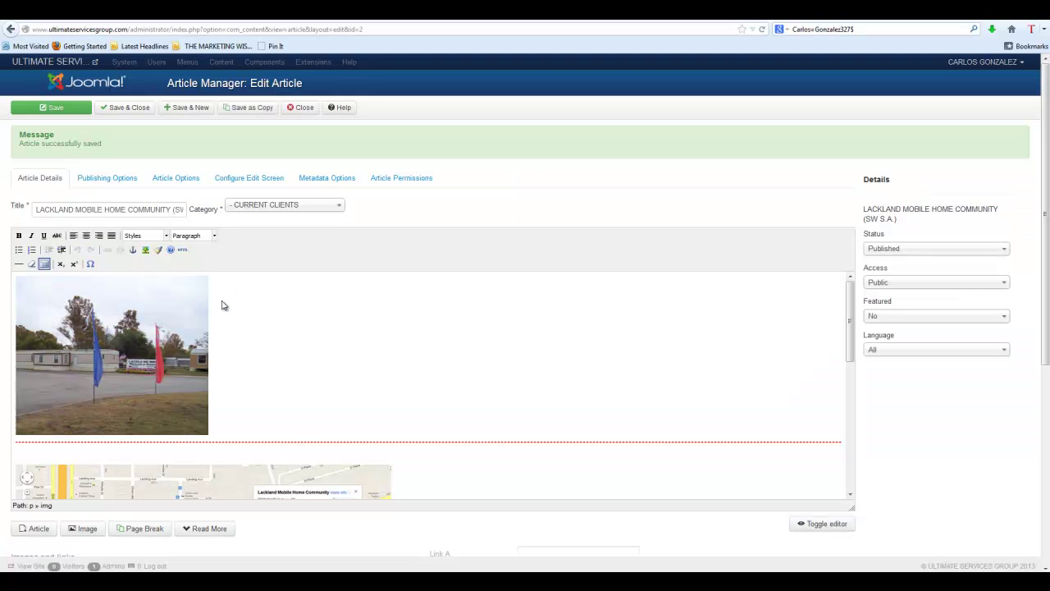
- Shrink the photo slightly to match Westhill's, save, and reload the live page
click(206, 282)
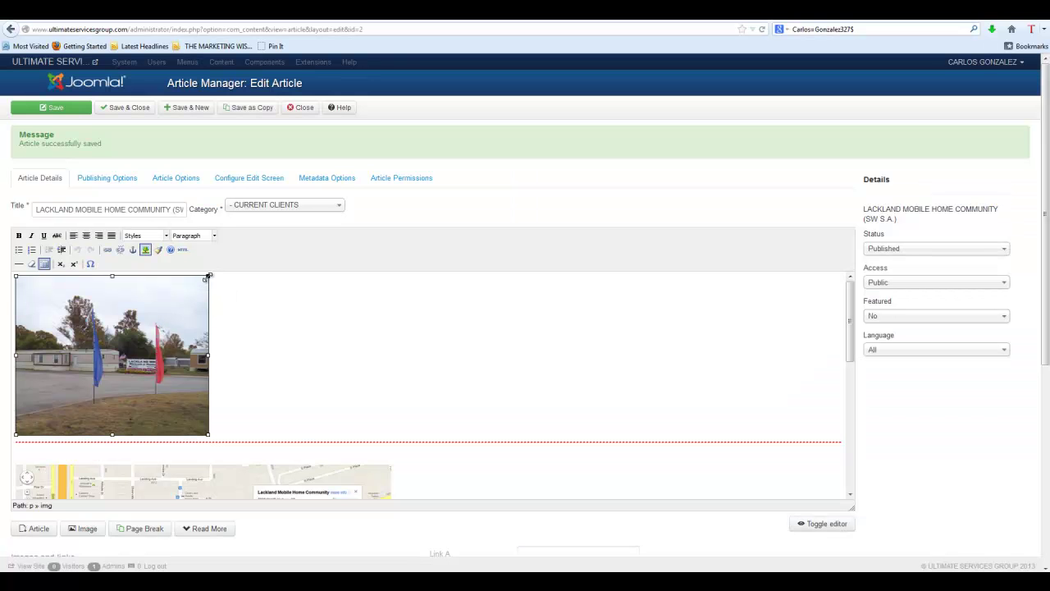
drag(207, 277, 203, 284)
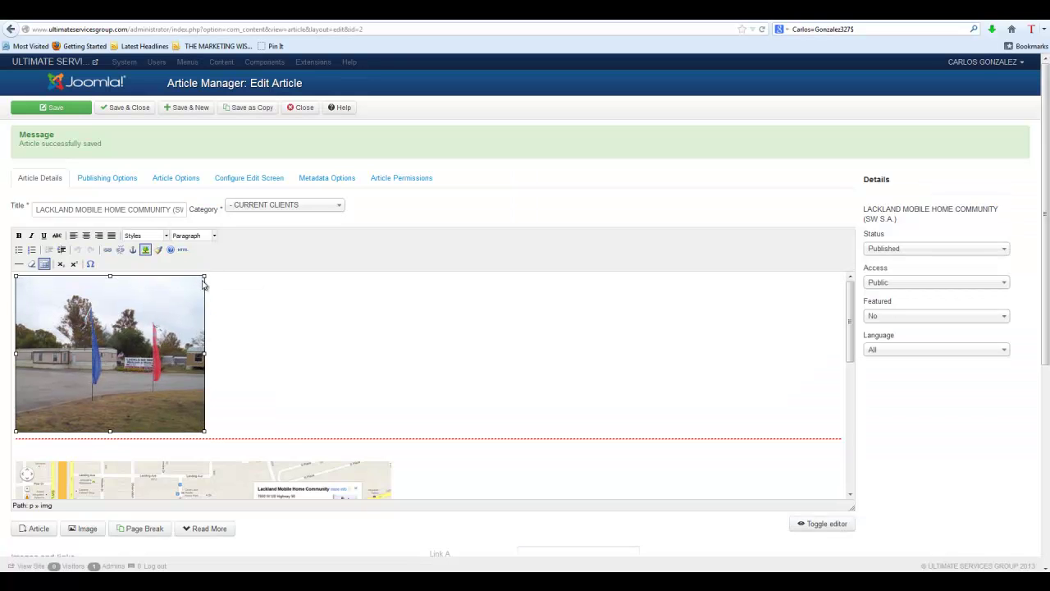
click(33, 111)
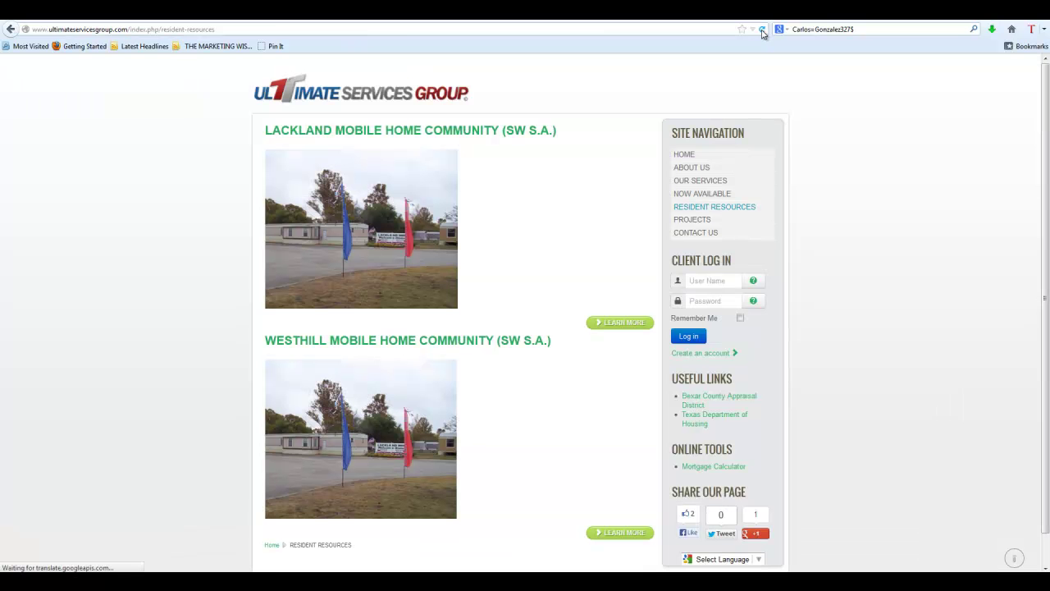
click(762, 30)
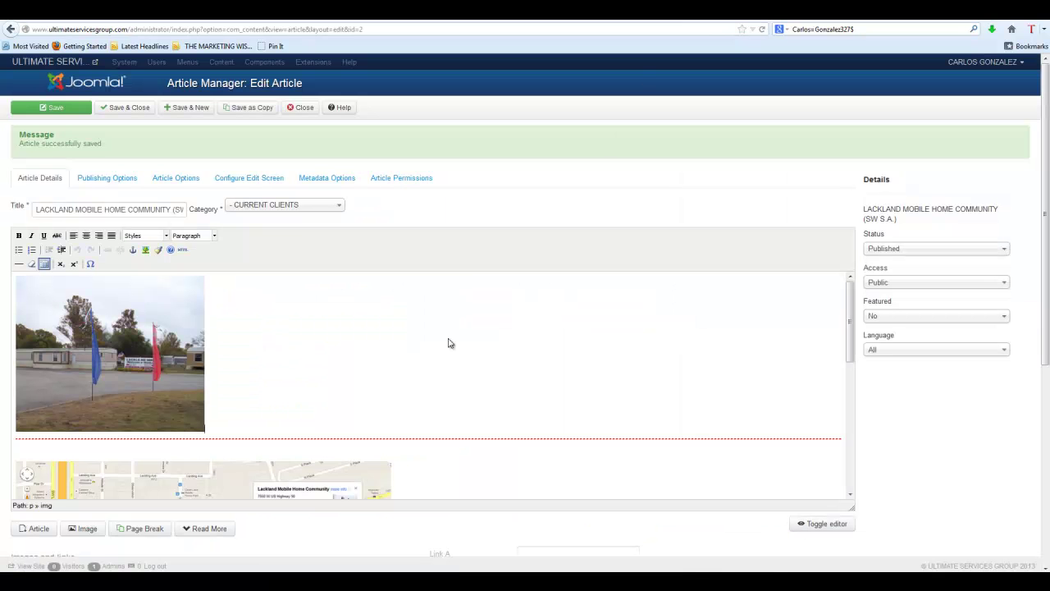
- Save and close the Lackland article, reopen it, then use Save & New for a blank article
scroll(449, 343, down, 5)
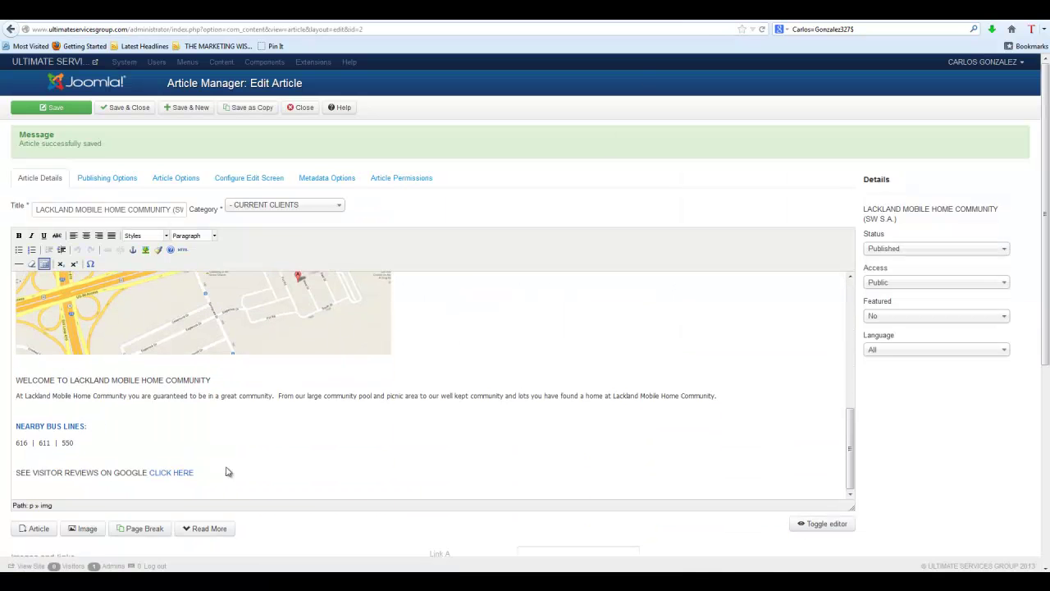
click(45, 109)
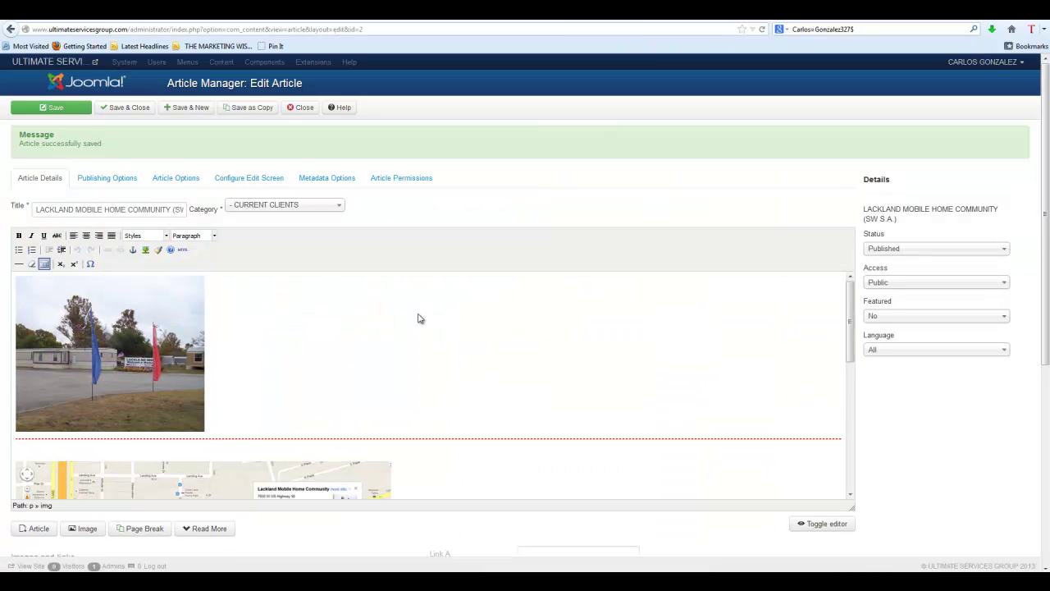
click(116, 111)
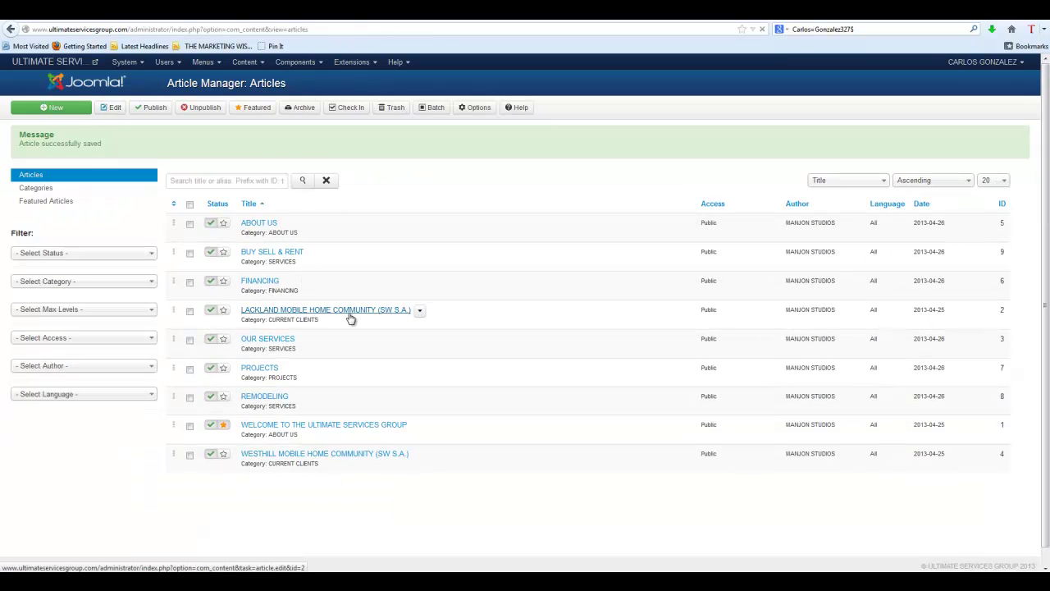
click(351, 312)
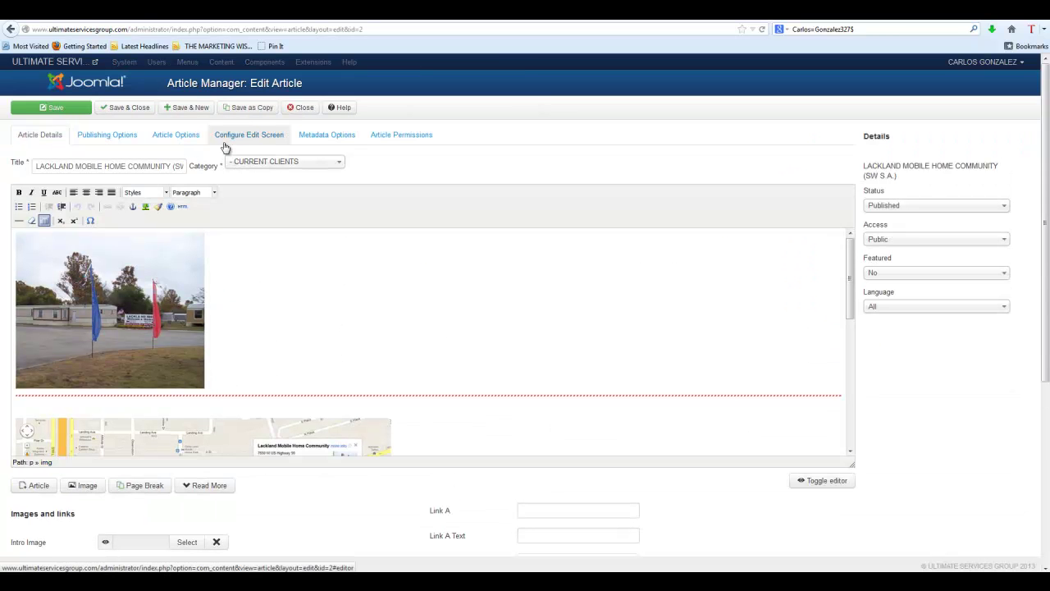
click(188, 113)
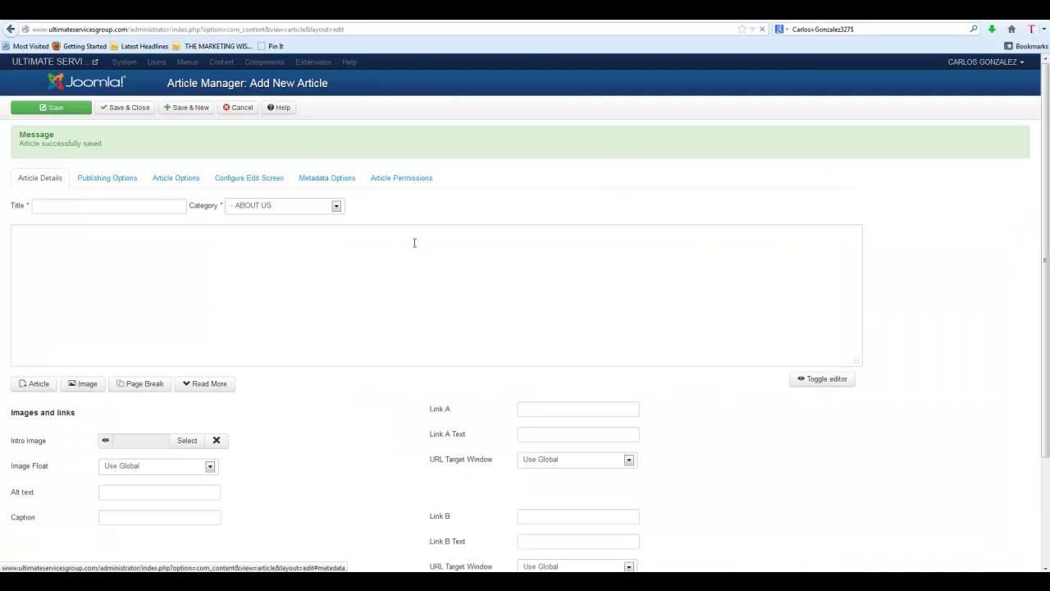
- Put the new article in the CURRENT CLIENTS category
click(174, 265)
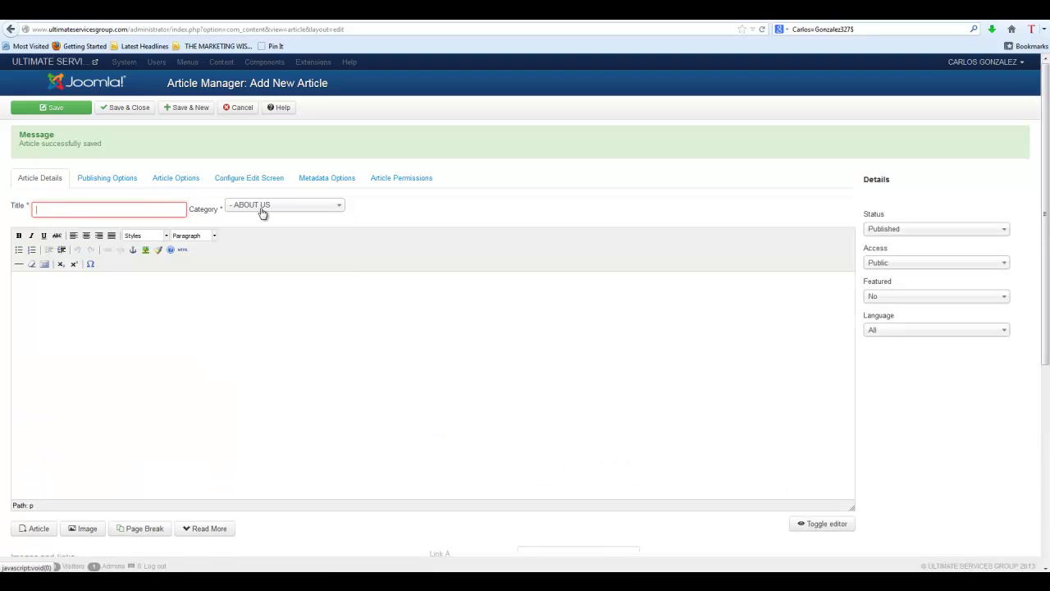
click(261, 211)
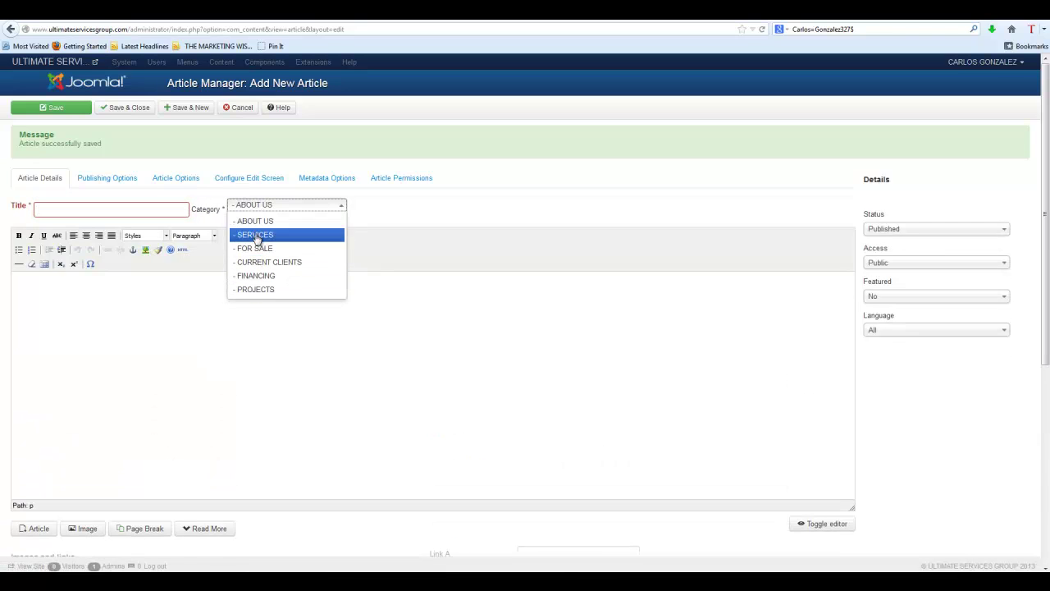
click(297, 262)
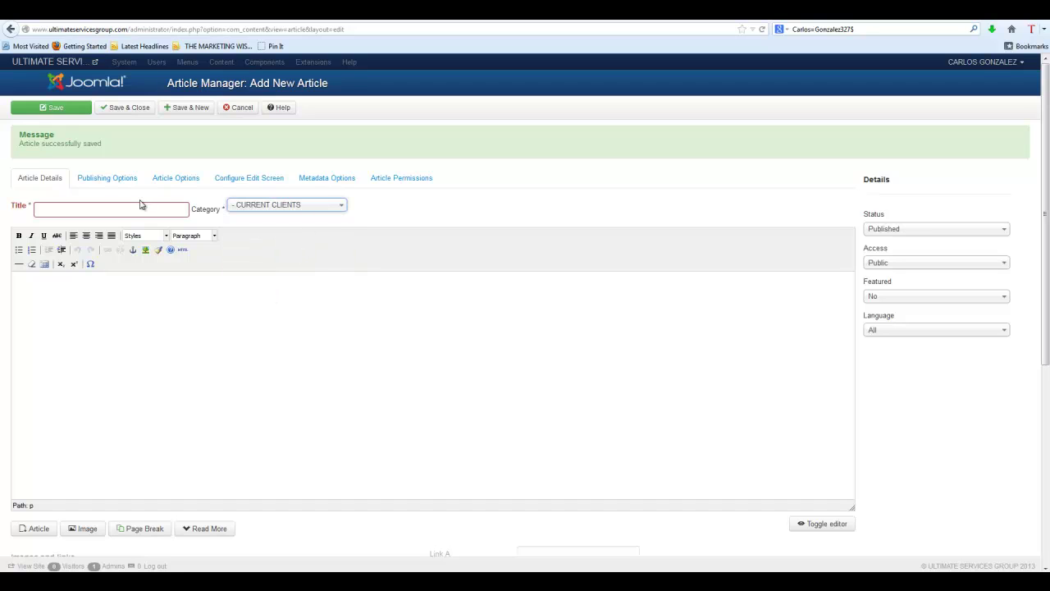
- Fill the title with LACKLAND MOBILE HOME COMMUNITY from the autofill suggestions
click(142, 208)
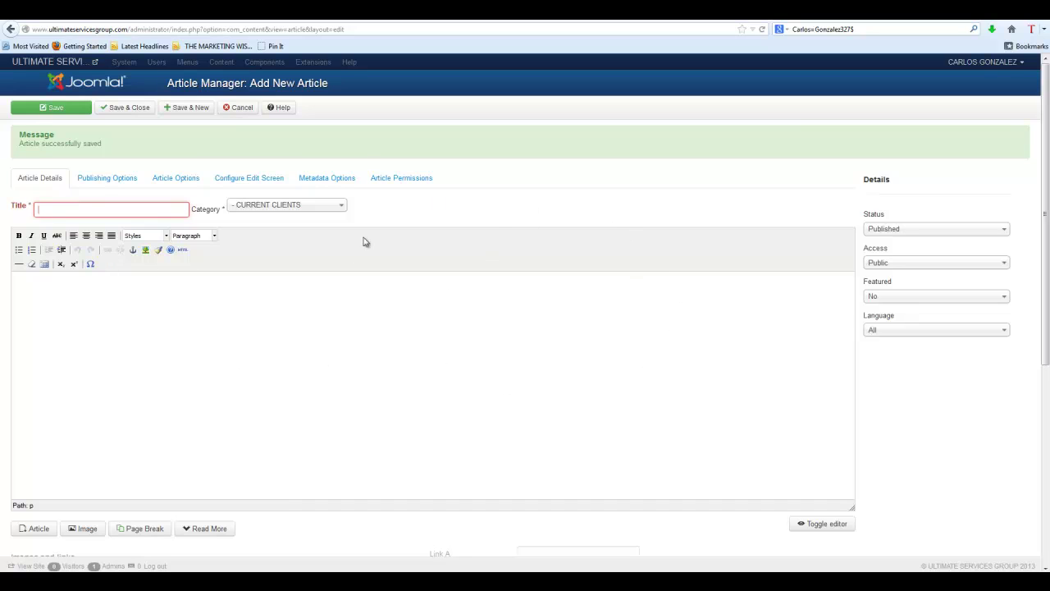
click(73, 212)
click(58, 209)
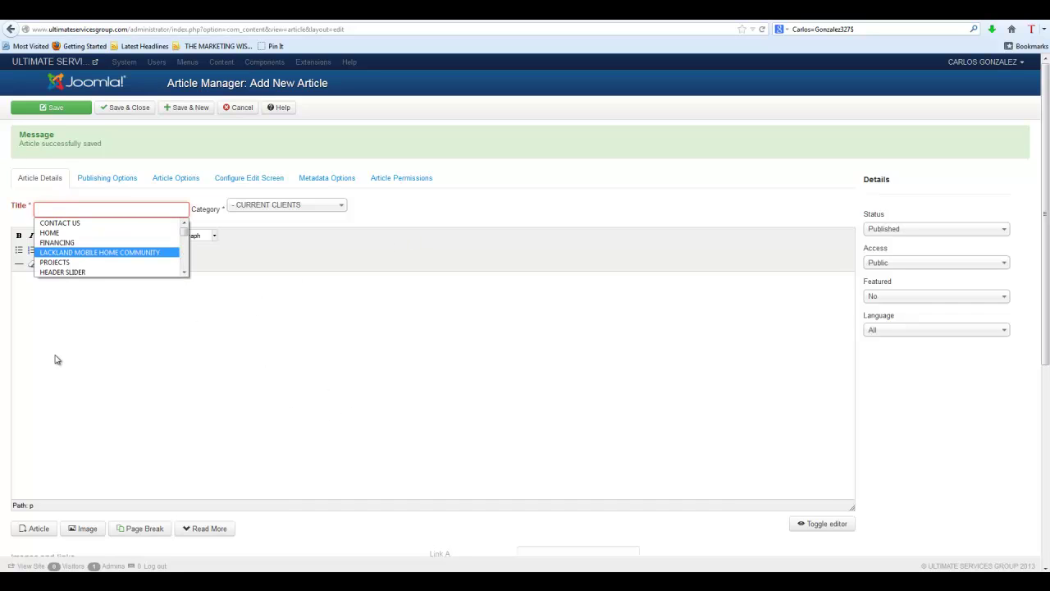
click(93, 253)
click(82, 209)
drag(80, 209, 3, 213)
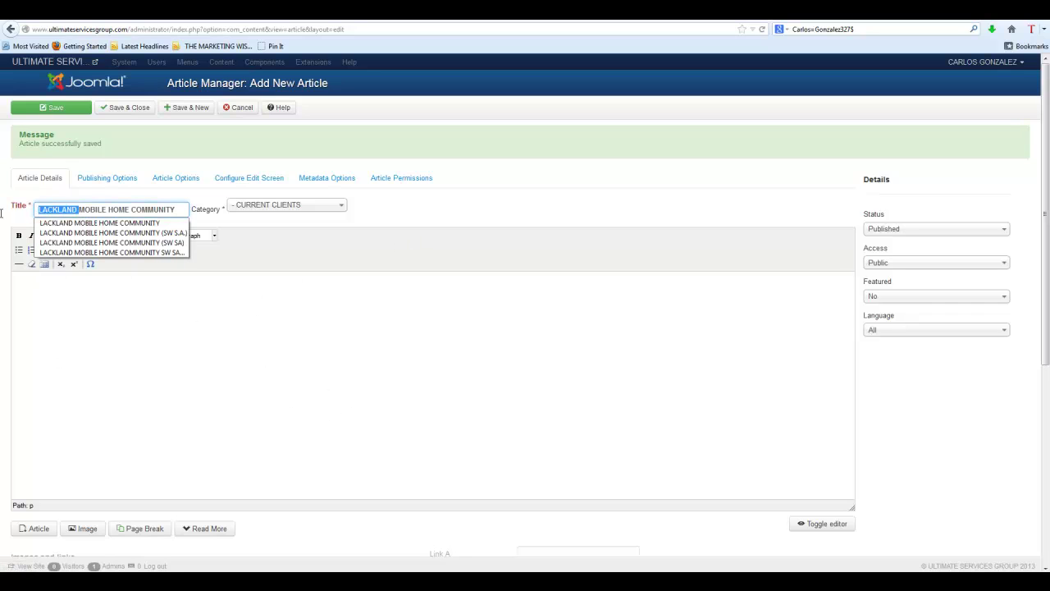
click(160, 325)
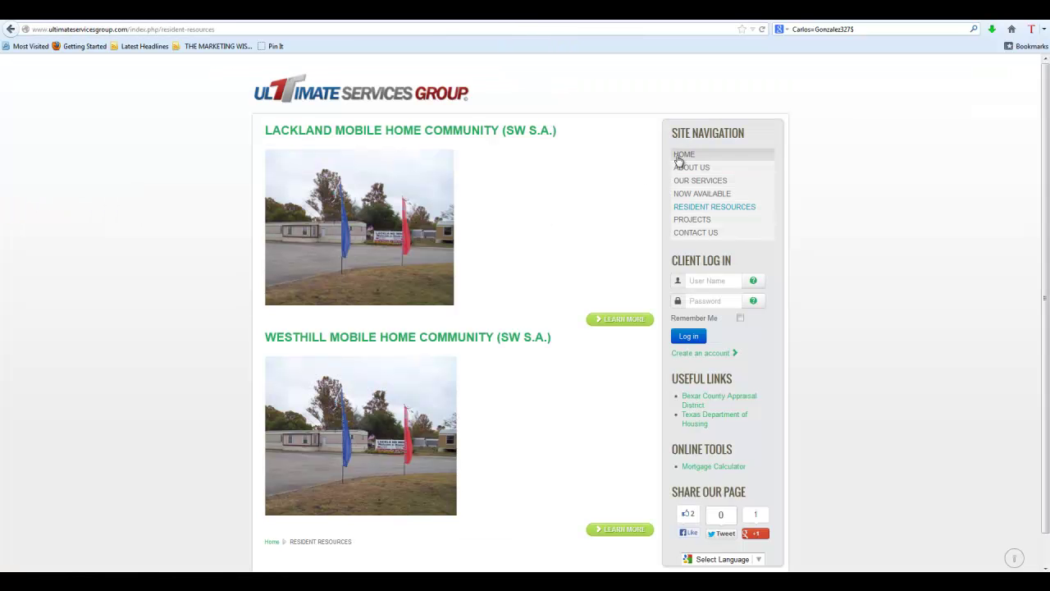
- Scroll the front-end Resident Resources page to find the new MOBILE HOME COMMUNITY test article
scroll(485, 169, down, 1)
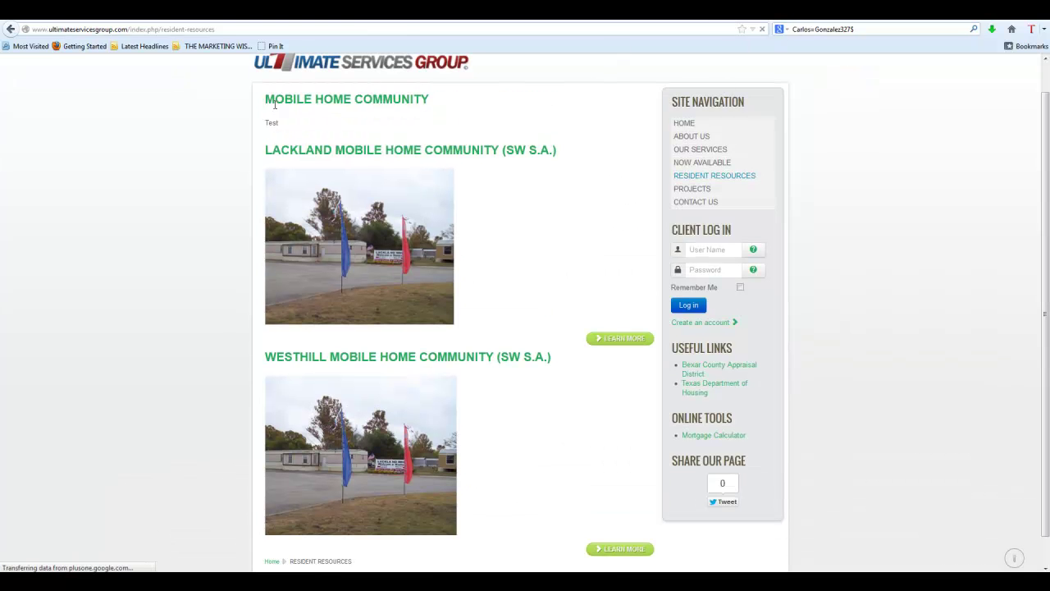
scroll(514, 194, down, 1)
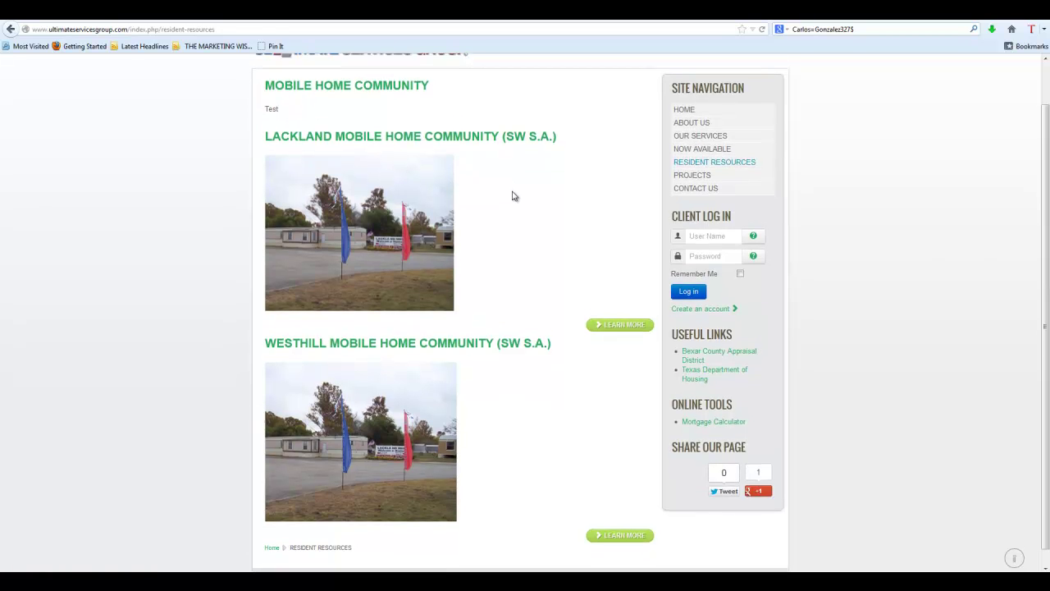
scroll(514, 194, up, 2)
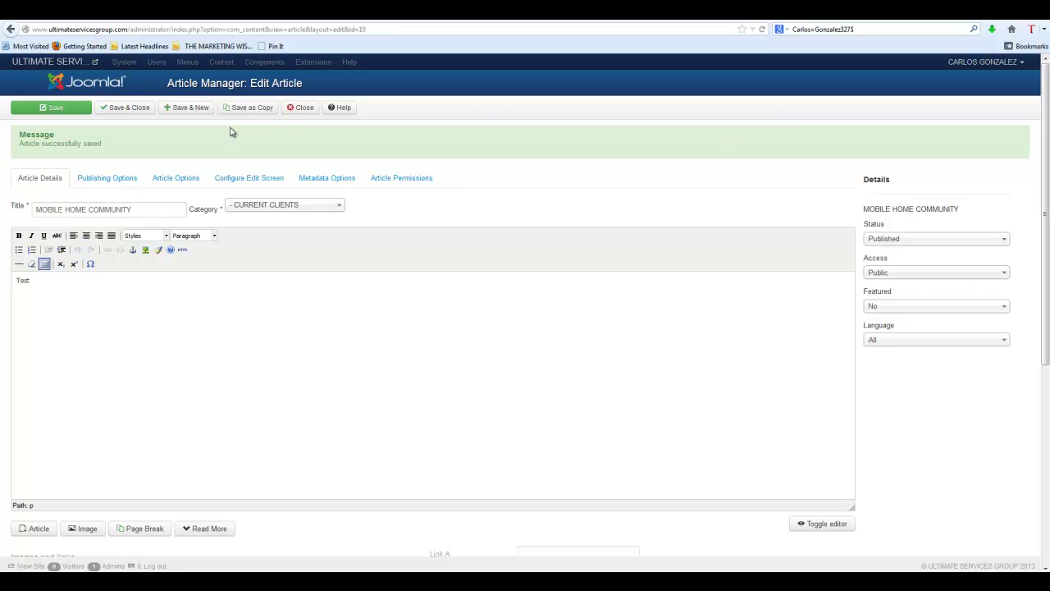
- Close the test article editor and trash MOBILE HOME COMMUNITY in Article Manager
click(302, 107)
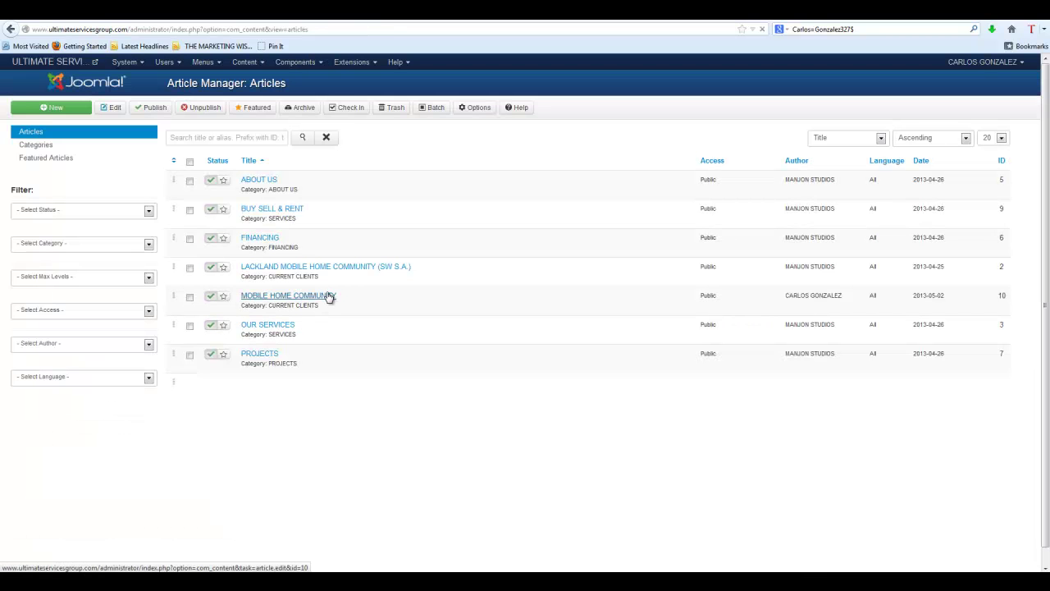
click(190, 297)
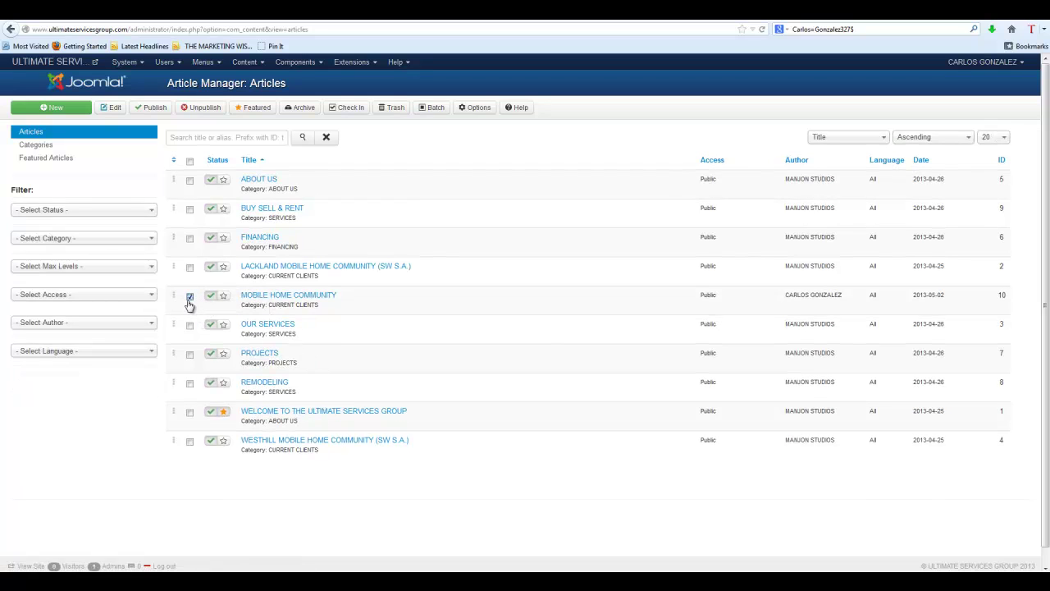
click(385, 112)
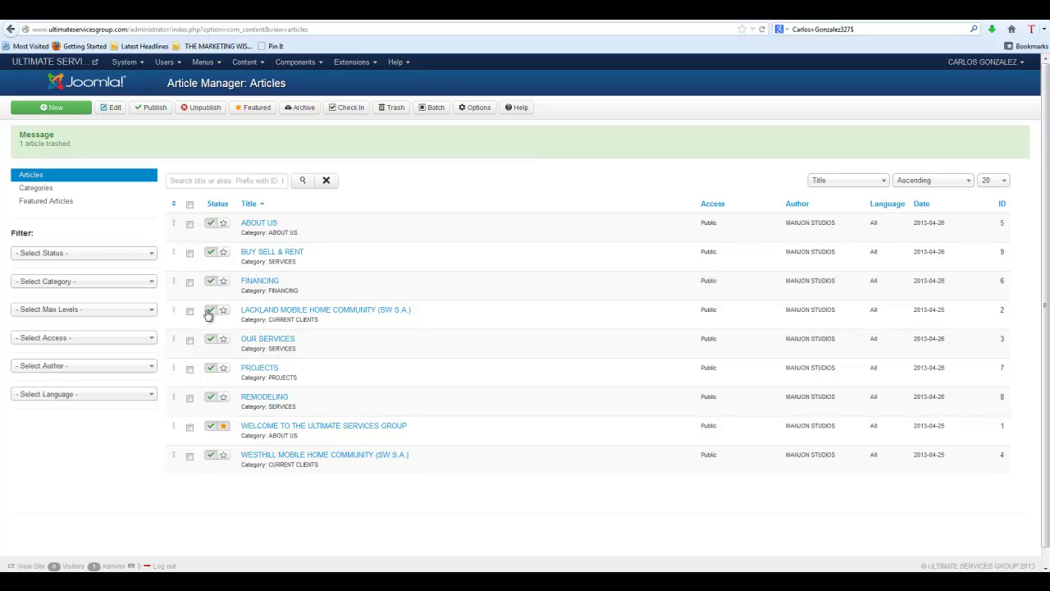
- Unpublish the Lackland article, reload the live site to confirm it's hidden, then republish it
click(189, 311)
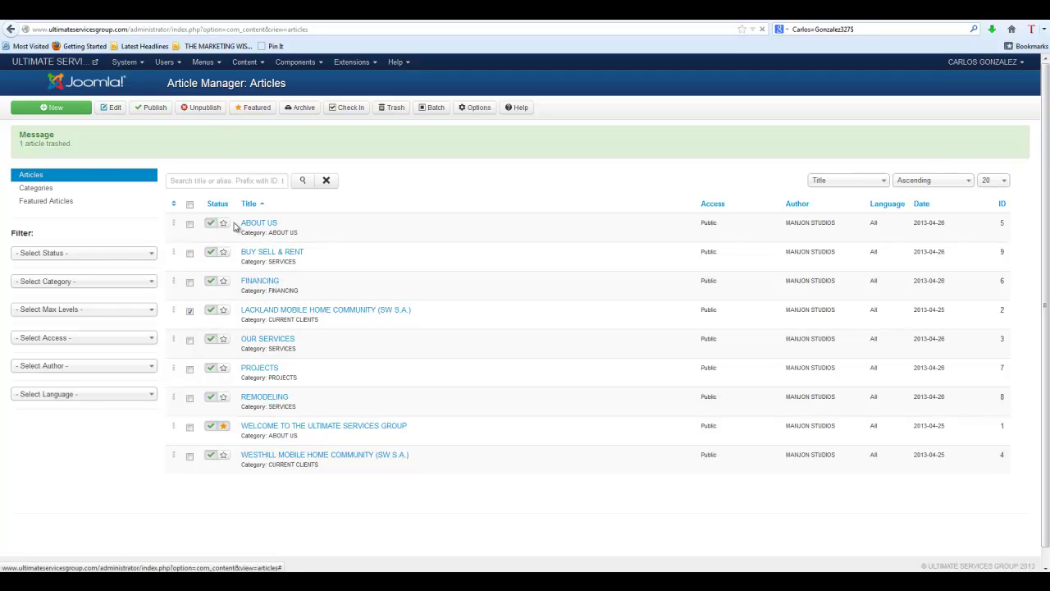
click(201, 109)
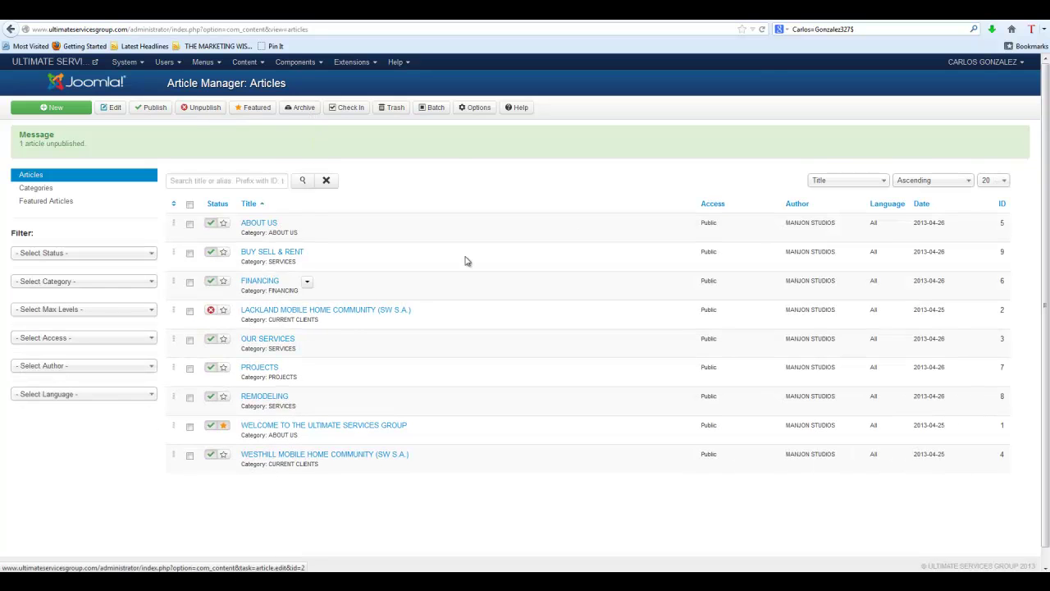
key(alt+Tab)
click(763, 31)
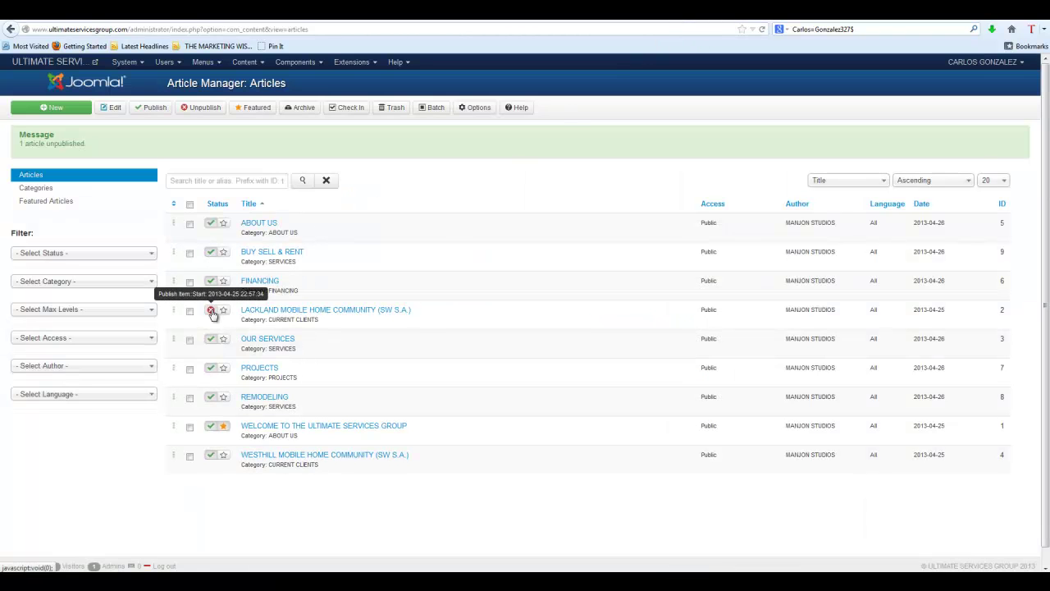
click(212, 313)
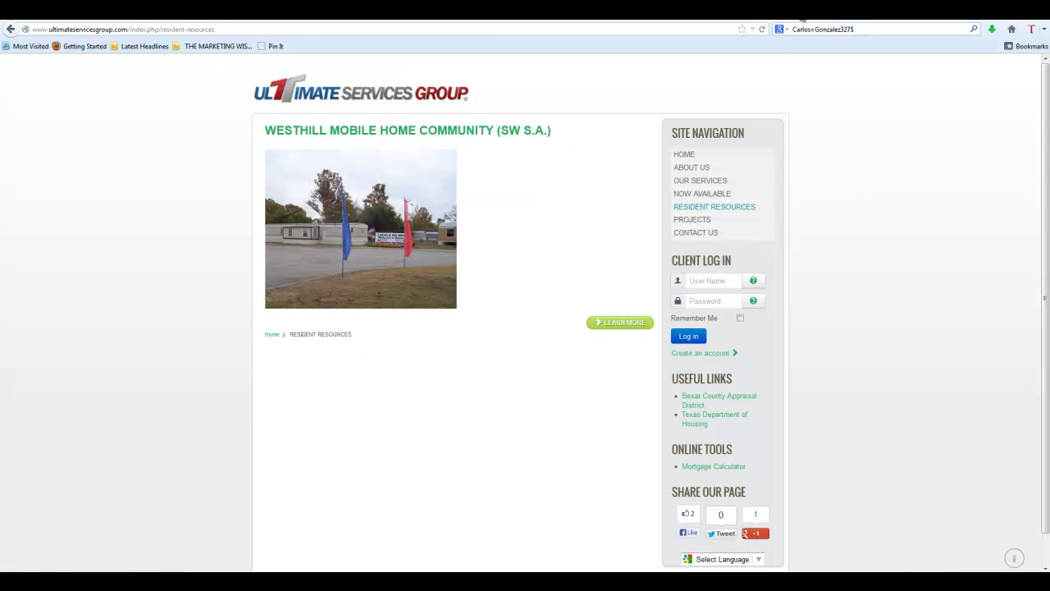
- Refresh the live site, then open ABOUT US, select its first paragraph, and save and close
click(763, 33)
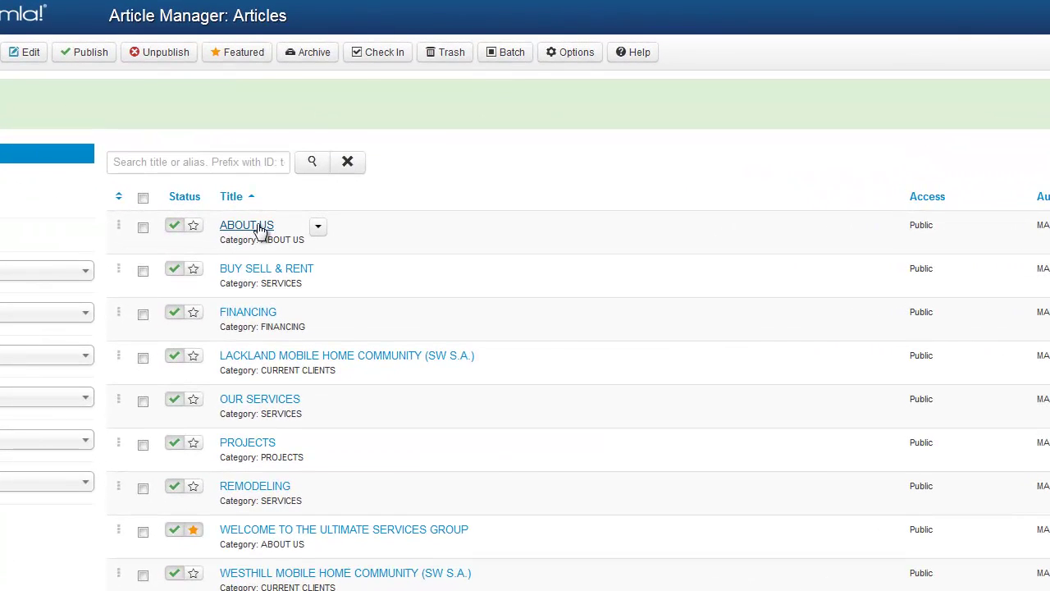
click(257, 227)
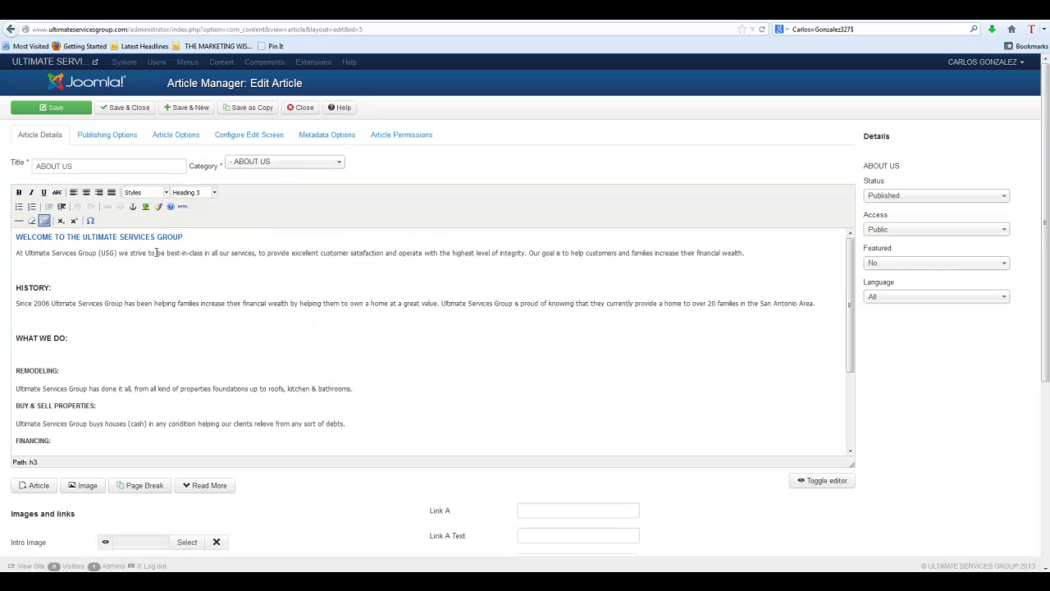
triple_click(155, 252)
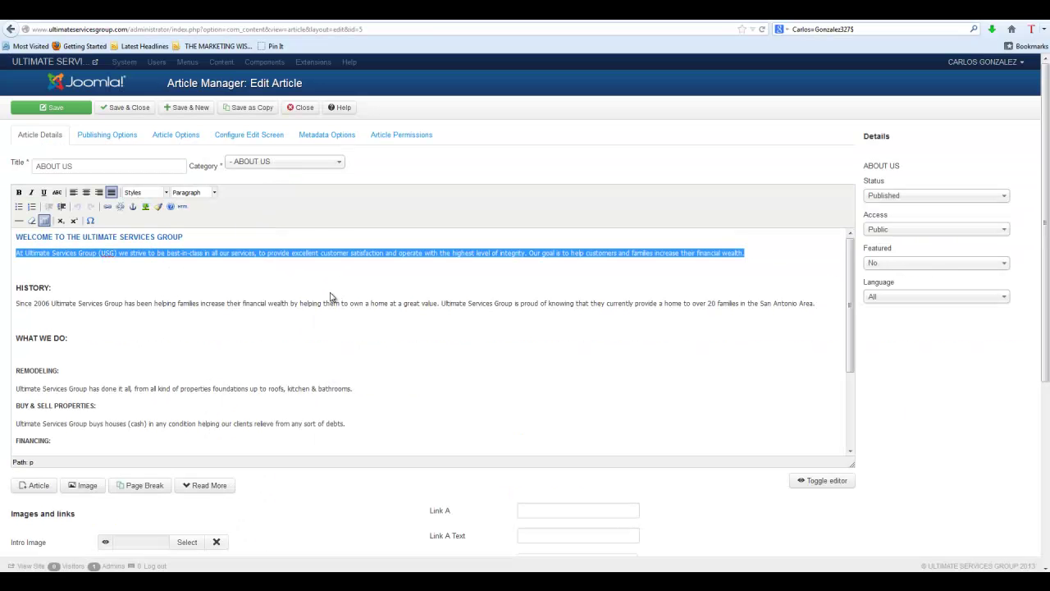
click(131, 112)
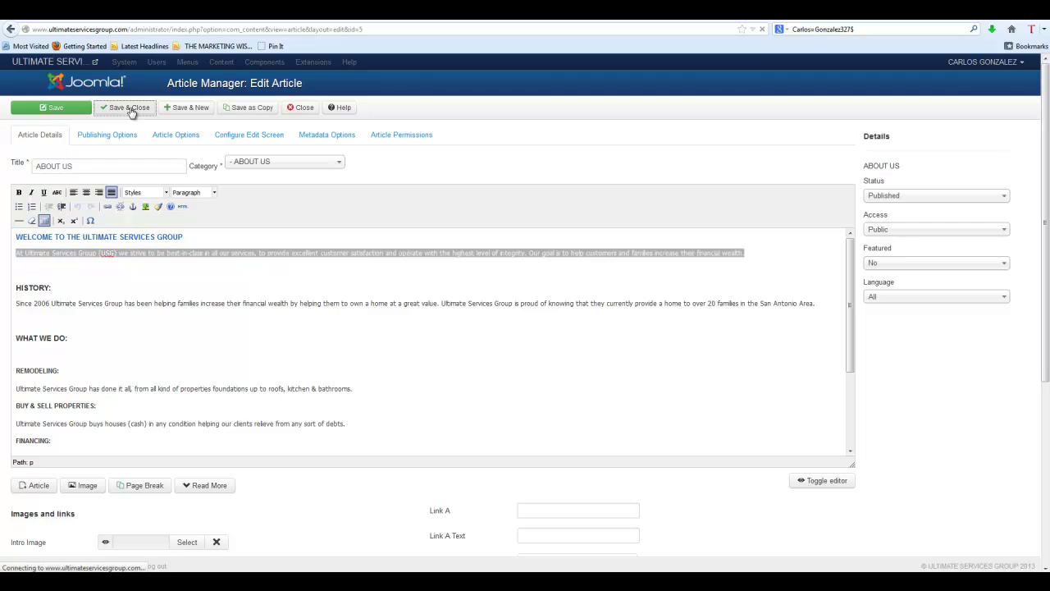